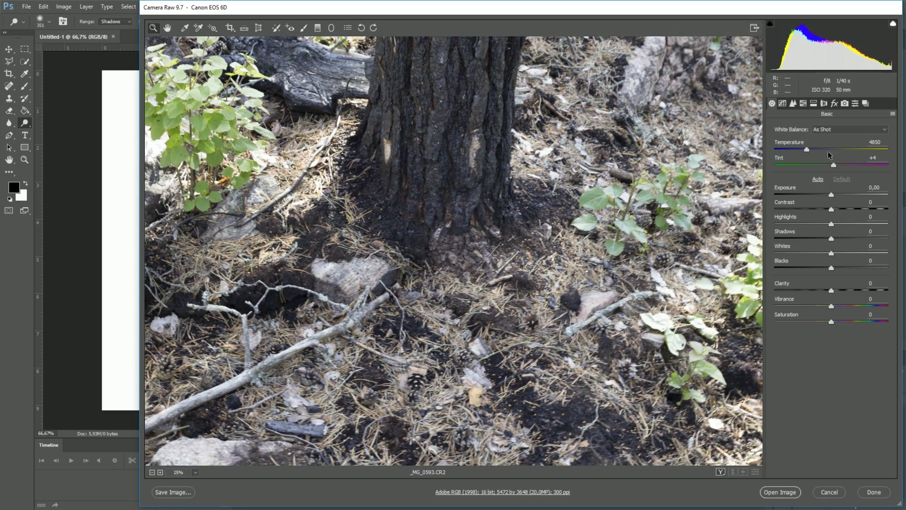
- Discard the Camera Raw adjustments and open the Image Processor script
{"action": "left_click", "coordinate": [821, 491]}
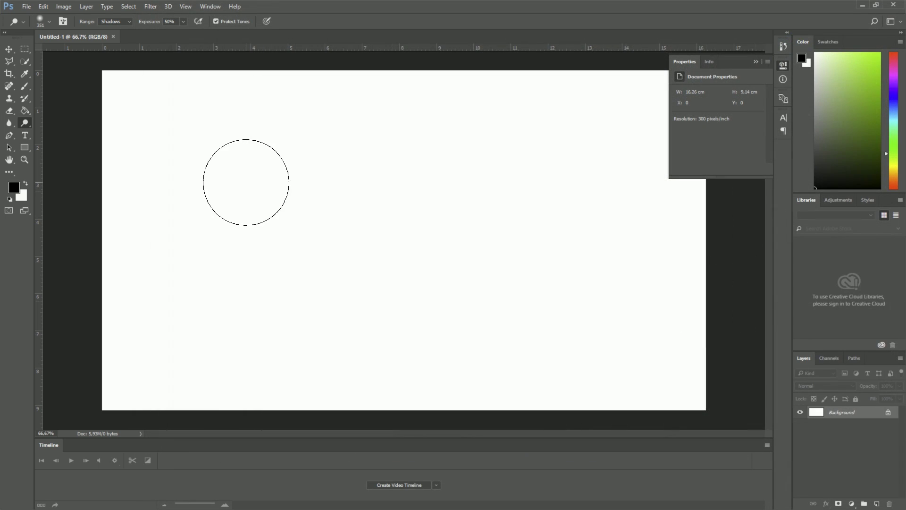
{"action": "left_click", "coordinate": [27, 8]}
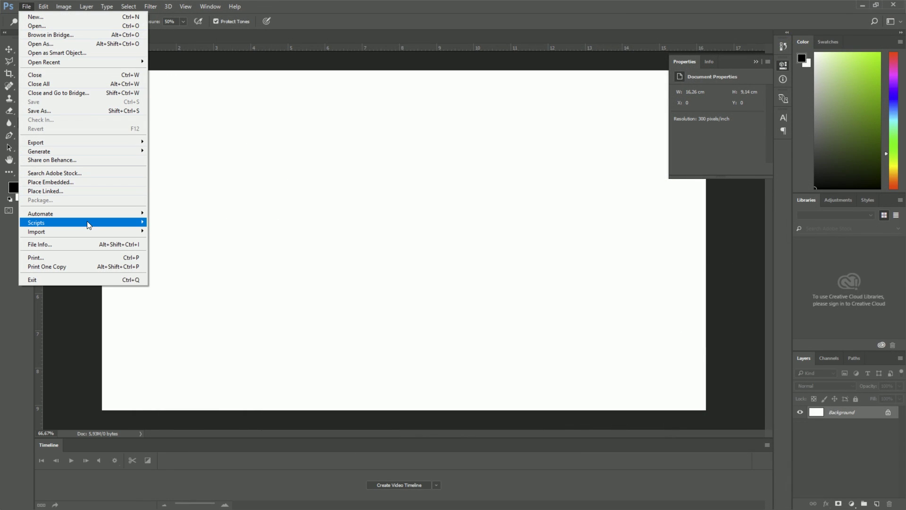
{"action": "mouse_move", "coordinate": [89, 224]}
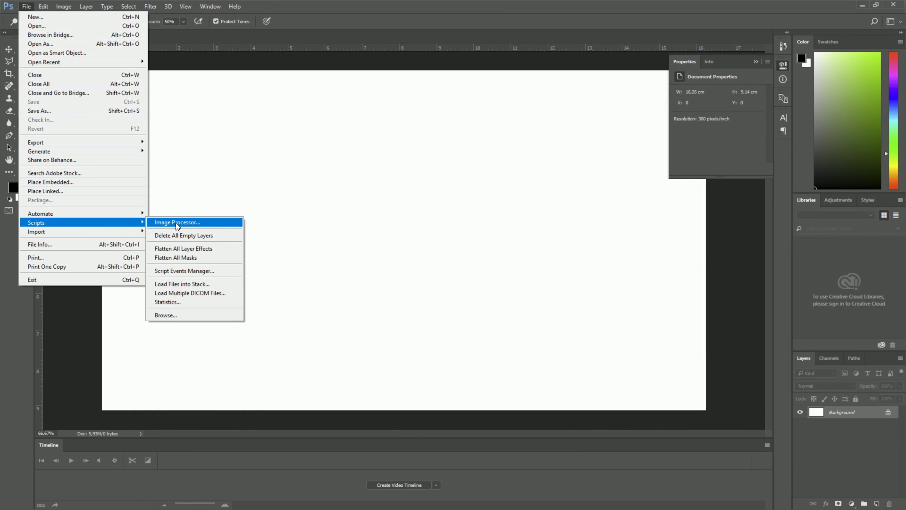
{"action": "left_click", "coordinate": [178, 225]}
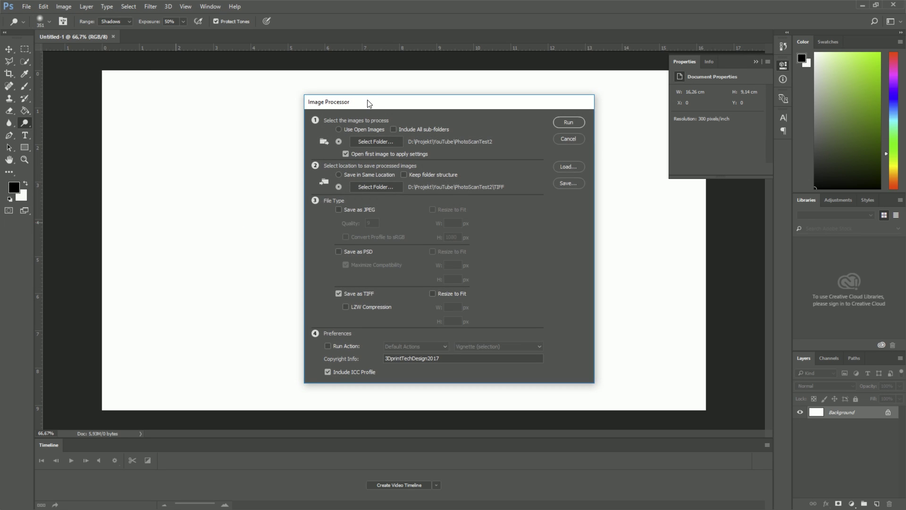
{"action": "left_click_drag", "start_coordinate": [370, 103], "coordinate": [344, 98]}
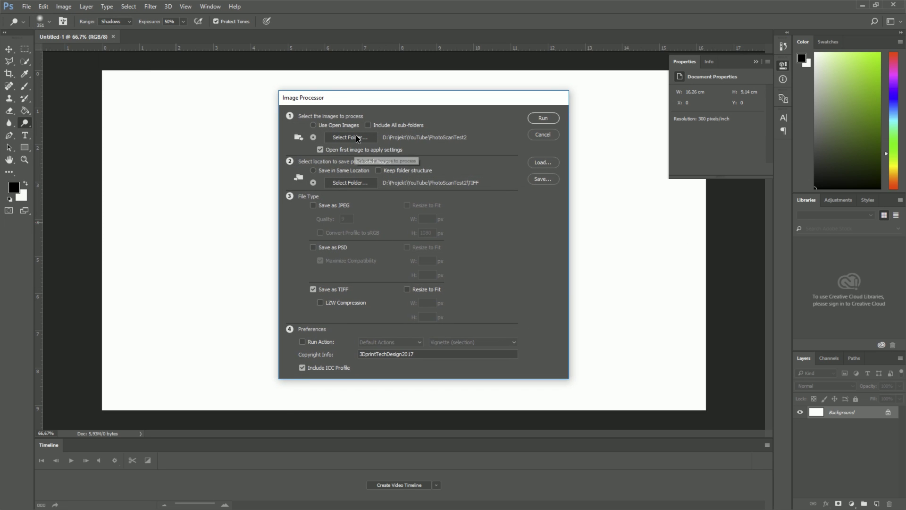
- Set PhotoScanTest2 as the source folder and run the TIFF batch conversion with the first image opened to apply settings
{"action": "left_click", "coordinate": [357, 140]}
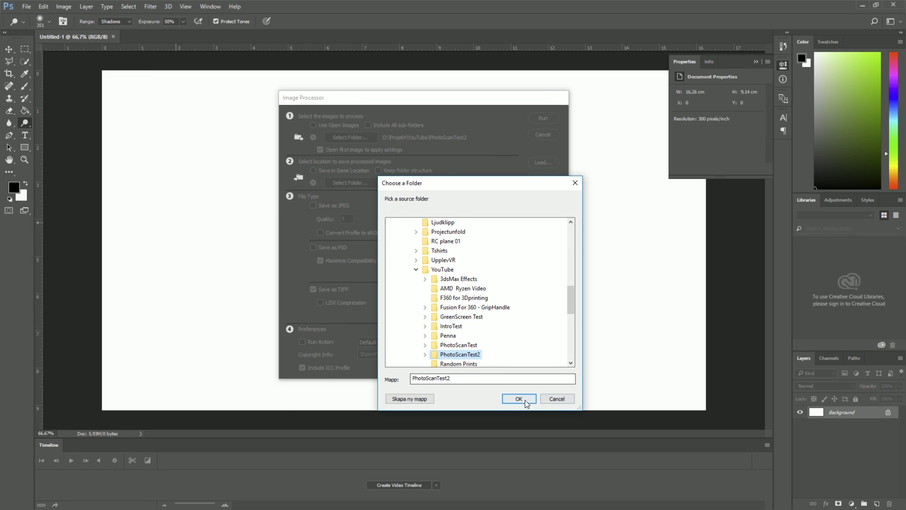
{"action": "left_click", "coordinate": [529, 401]}
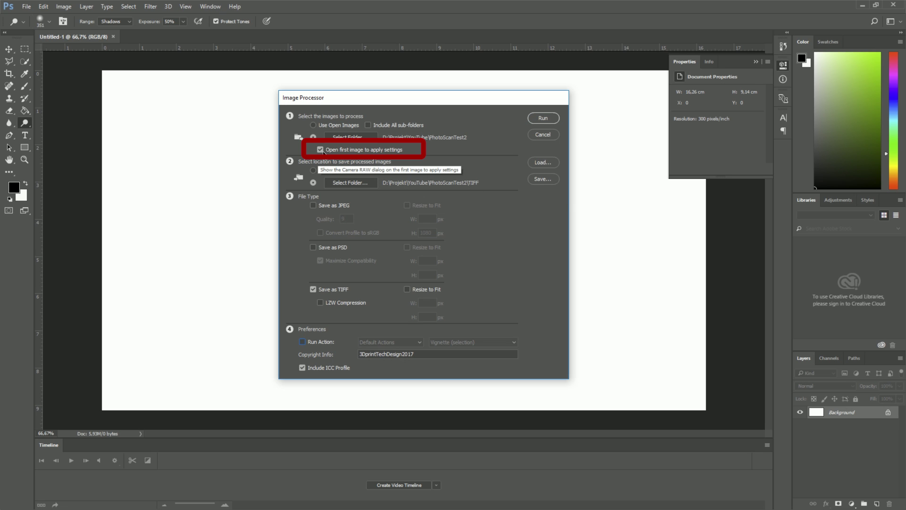
{"action": "left_click", "coordinate": [549, 122]}
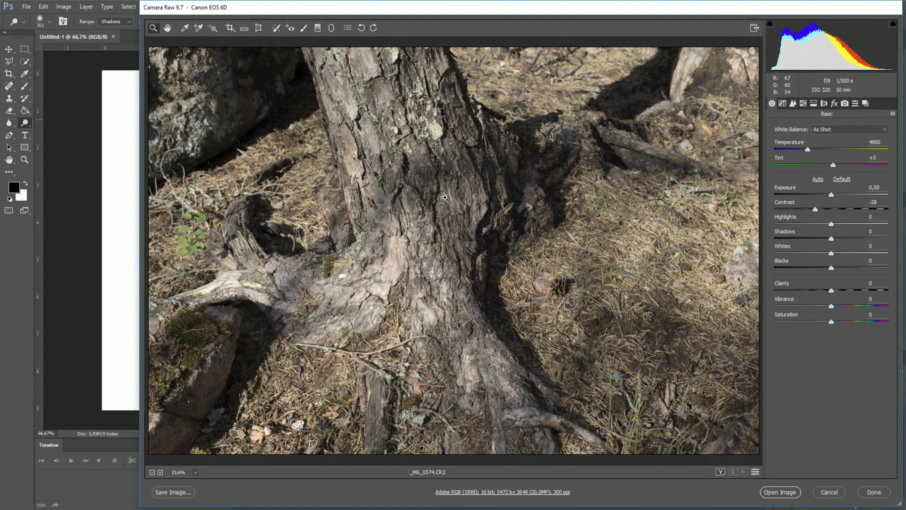
- Set the raw image's Temperature to 4350, apply Auto tone, and adjust Exposure to +0.25 and Contrast to -2
{"action": "left_click_drag", "start_coordinate": [816, 151], "coordinate": [801, 151]}
{"action": "left_click", "coordinate": [818, 179]}
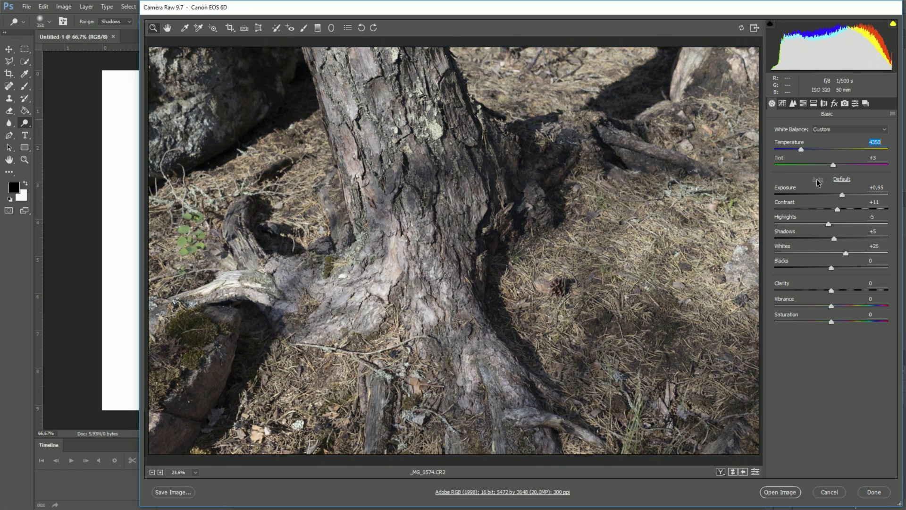
{"action": "left_click_drag", "start_coordinate": [843, 196], "coordinate": [831, 212]}
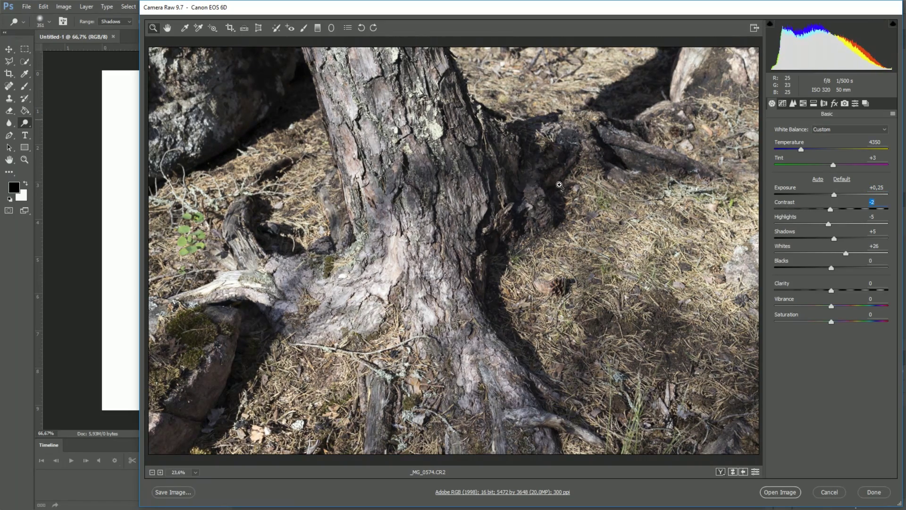
- Lower the raw image's Exposure to -0.15, try several Contrast levels down to -80, and discard the adjustments
{"action": "left_click_drag", "start_coordinate": [834, 195], "coordinate": [768, 214]}
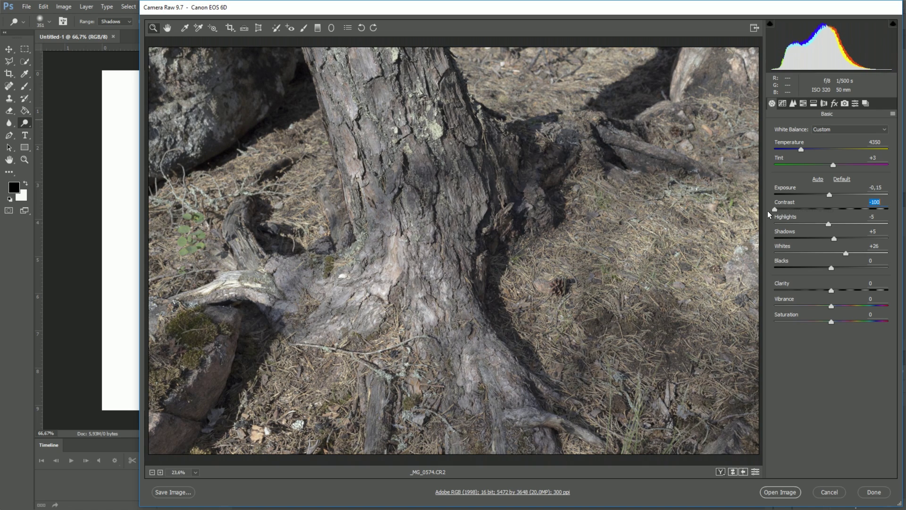
{"action": "left_click_drag", "start_coordinate": [772, 213], "coordinate": [627, 214]}
{"action": "left_click_drag", "start_coordinate": [718, 209], "coordinate": [827, 209]}
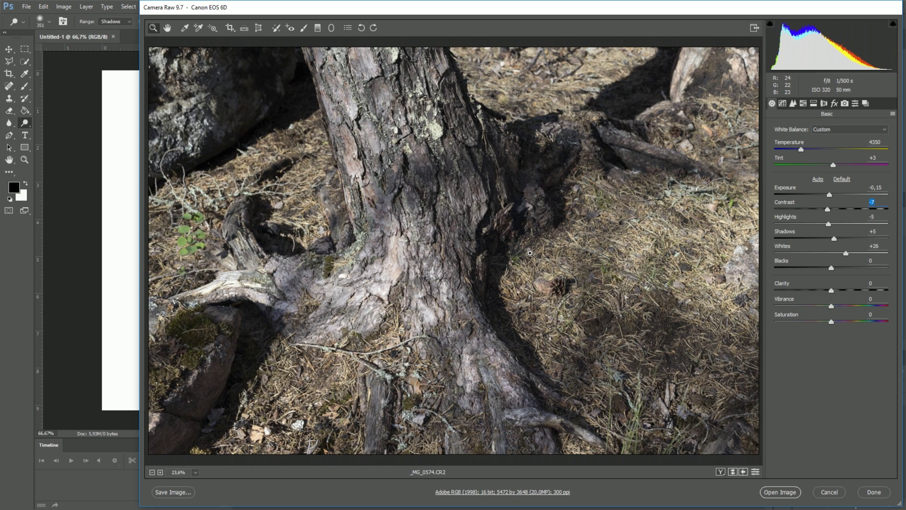
{"action": "left_click_drag", "start_coordinate": [828, 213], "coordinate": [792, 212]}
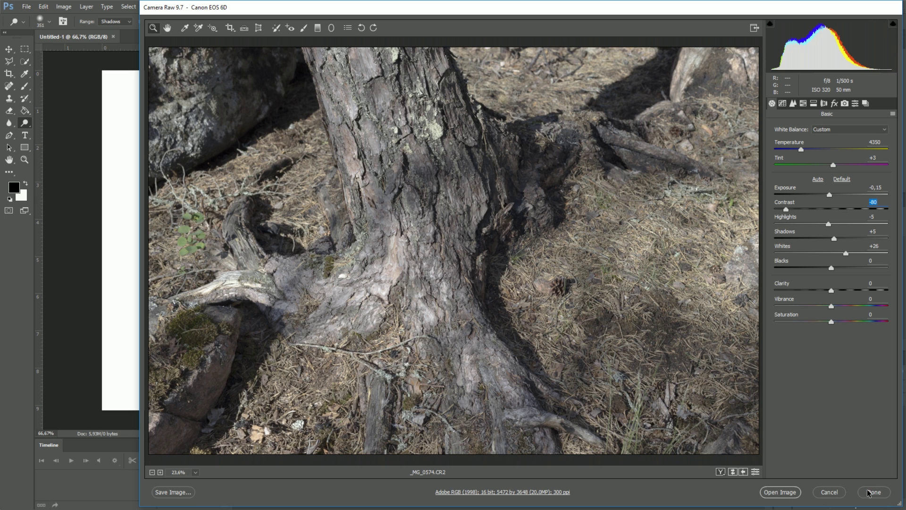
{"action": "left_click", "coordinate": [830, 493]}
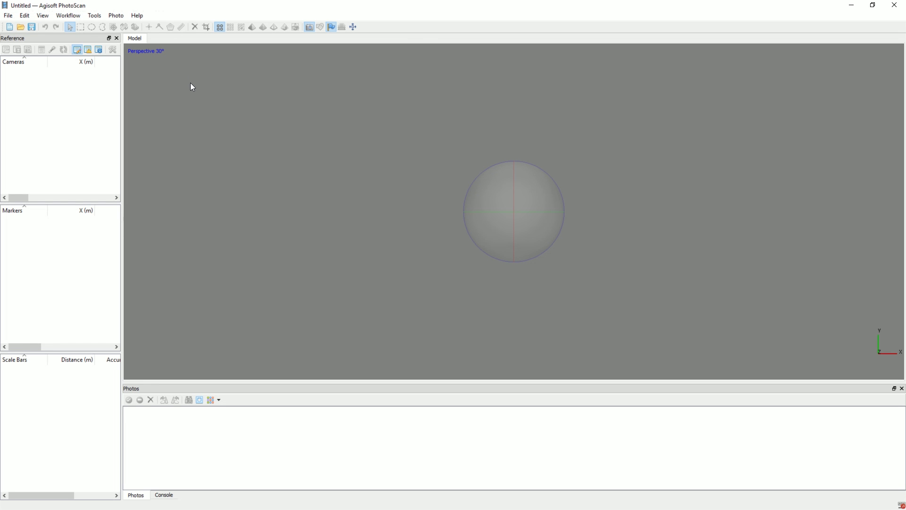
- Switch to Agisoft PhotoScan and add all photos from _MG_0575 to _MG_0629 in the TIFF folder
{"action": "left_click", "coordinate": [65, 17]}
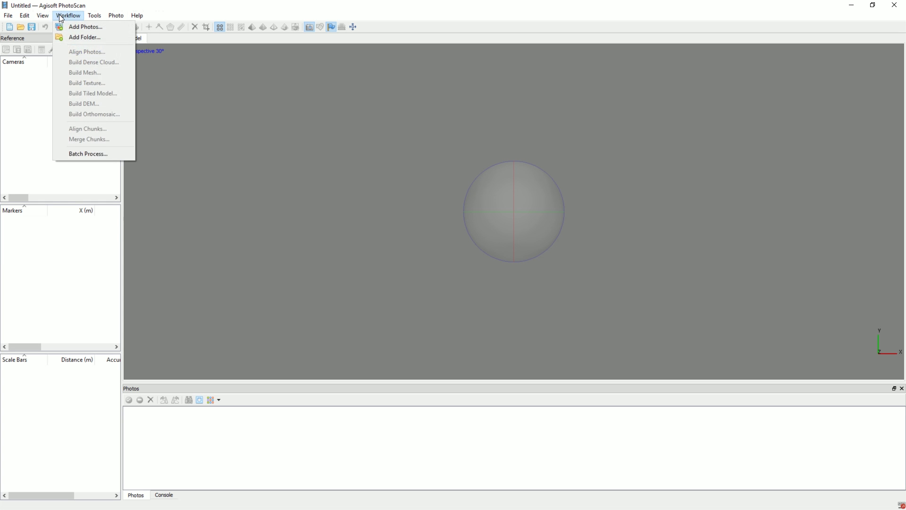
{"action": "left_click", "coordinate": [81, 25]}
{"action": "left_click", "coordinate": [169, 94]}
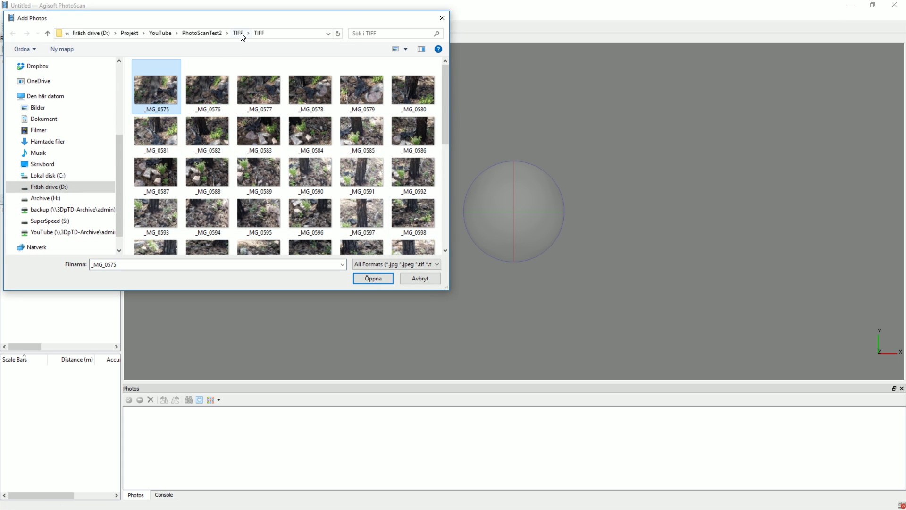
{"action": "left_click_drag", "start_coordinate": [444, 101], "coordinate": [443, 199]}
{"action": "left_click", "coordinate": [172, 223], "text": "shift"}
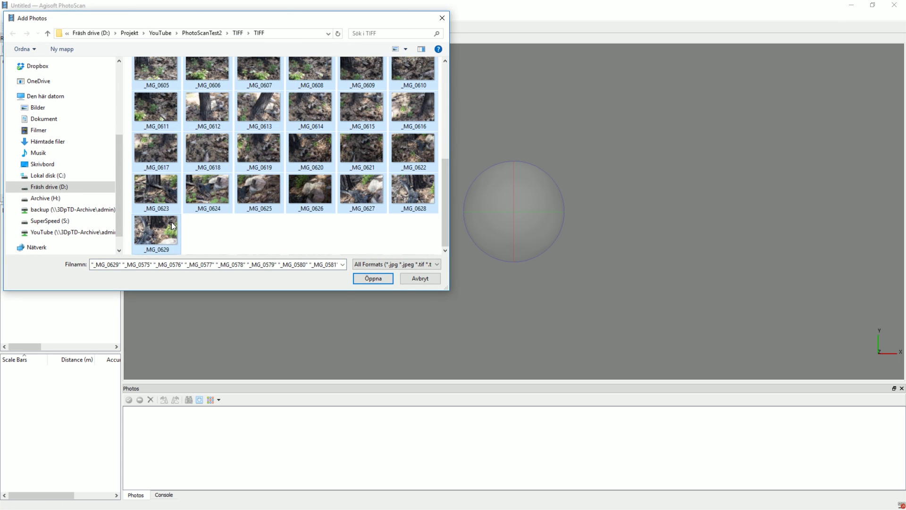
{"action": "left_click", "coordinate": [374, 279]}
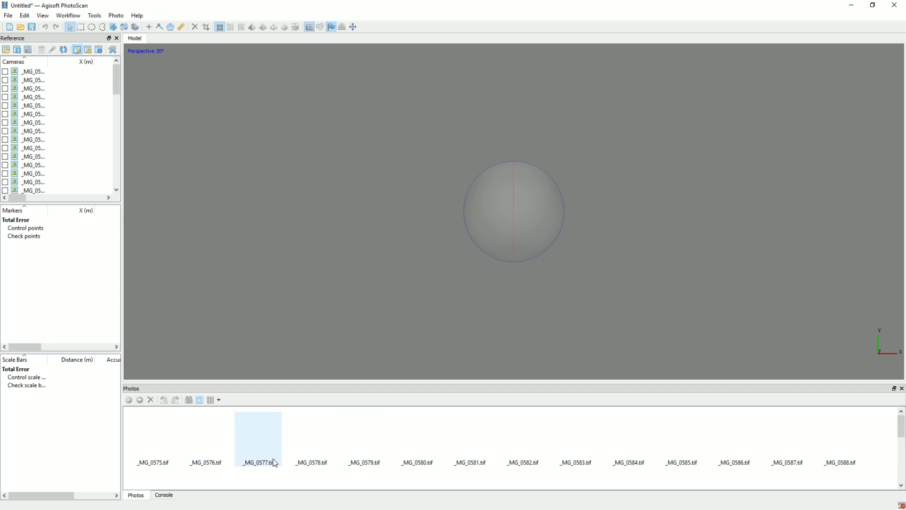
{"action": "left_click", "coordinate": [157, 448]}
{"action": "left_click", "coordinate": [220, 444]}
{"action": "left_click_drag", "start_coordinate": [122, 78], "coordinate": [121, 78]}
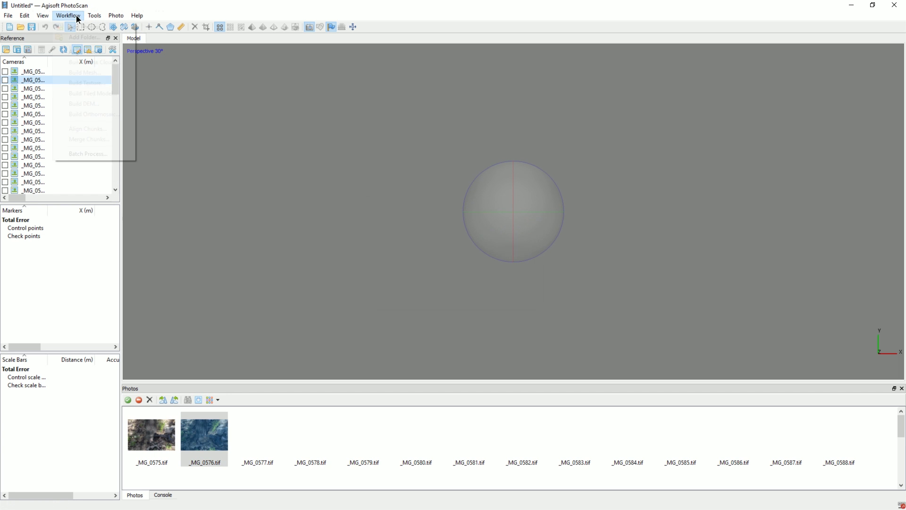
- Align the photos with Medium accuracy and pair preselection Disabled
{"action": "left_click", "coordinate": [78, 18]}
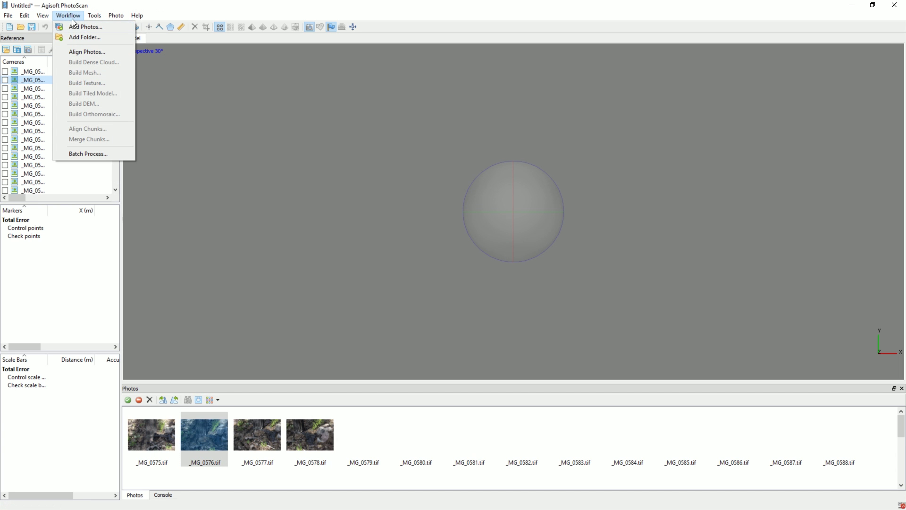
{"action": "left_click", "coordinate": [92, 53]}
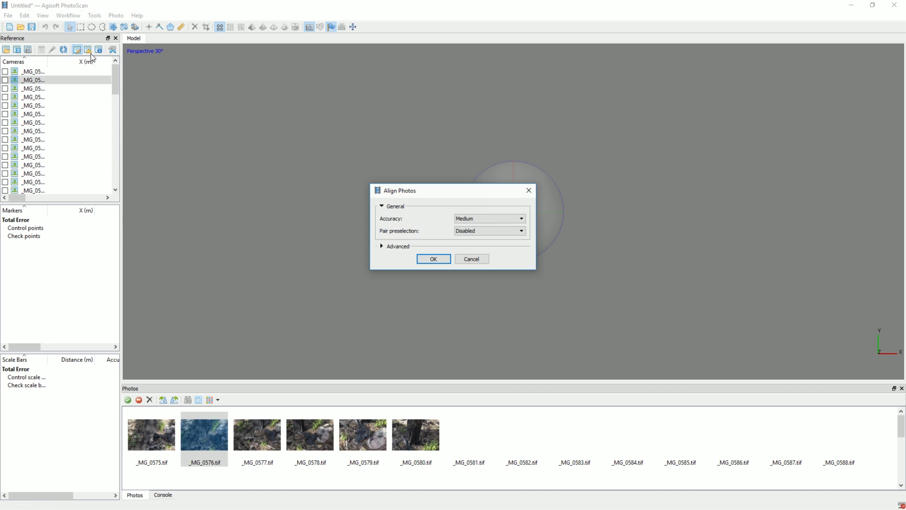
{"action": "left_click", "coordinate": [463, 220]}
{"action": "left_click", "coordinate": [467, 237]}
{"action": "left_click", "coordinate": [471, 232]}
{"action": "left_click", "coordinate": [470, 232]}
{"action": "left_click", "coordinate": [382, 247]}
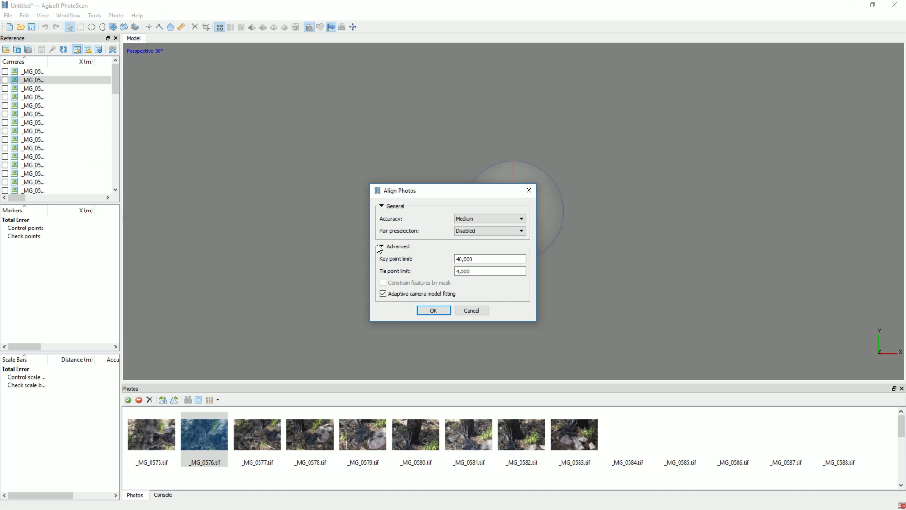
{"action": "left_click", "coordinate": [388, 248]}
{"action": "left_click_drag", "start_coordinate": [442, 194], "coordinate": [282, 142]}
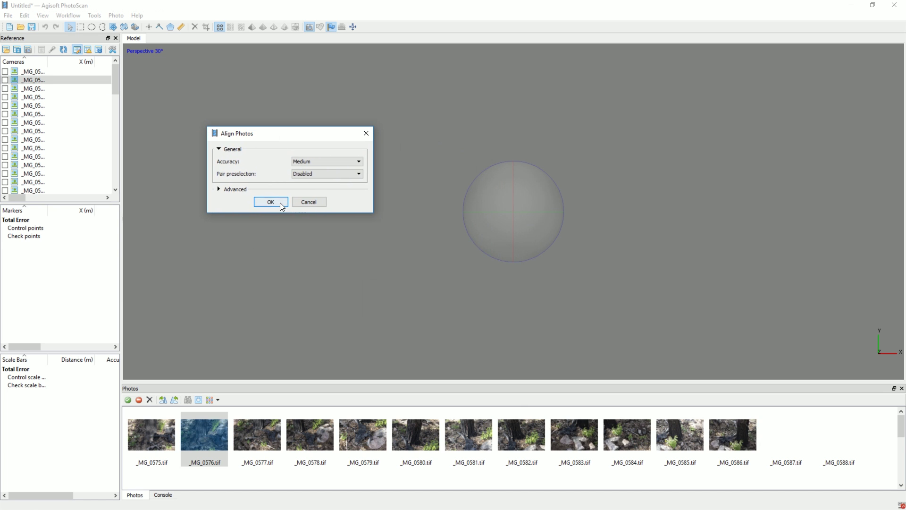
{"action": "left_click", "coordinate": [280, 202]}
{"action": "left_click_drag", "start_coordinate": [431, 211], "coordinate": [317, 166]}
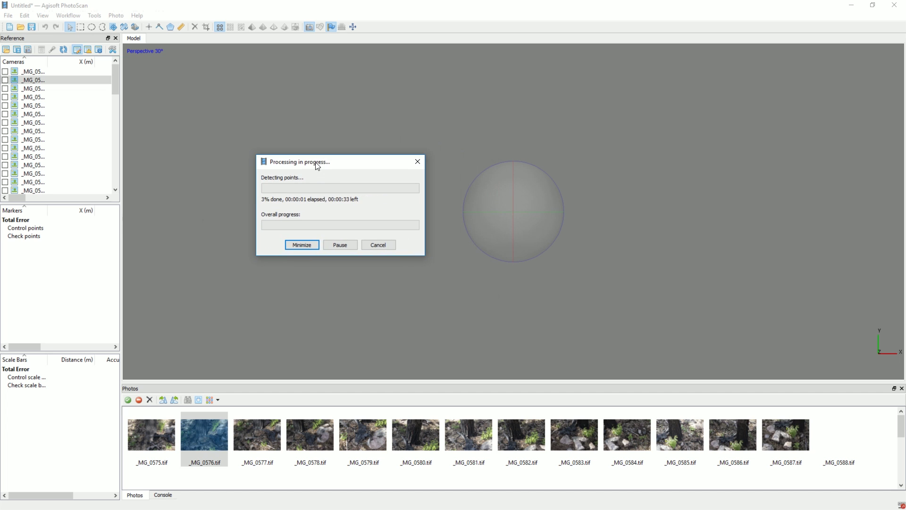
- Open the Windows Task Manager's performance view and place it, reduced in size, beside the alignment progress to check CPU load
{"action": "key", "text": "ctrl+shift+Escape"}
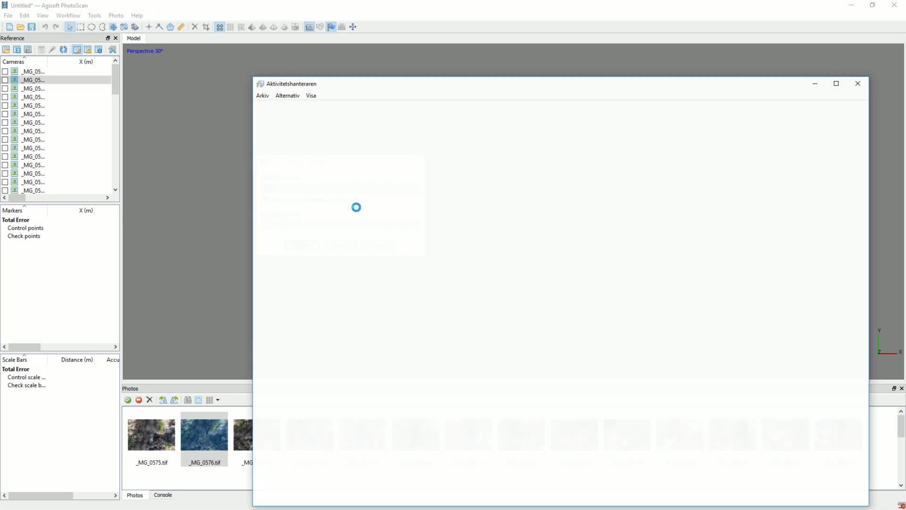
{"action": "left_click", "coordinate": [296, 107]}
{"action": "left_click_drag", "start_coordinate": [358, 89], "coordinate": [358, 81]}
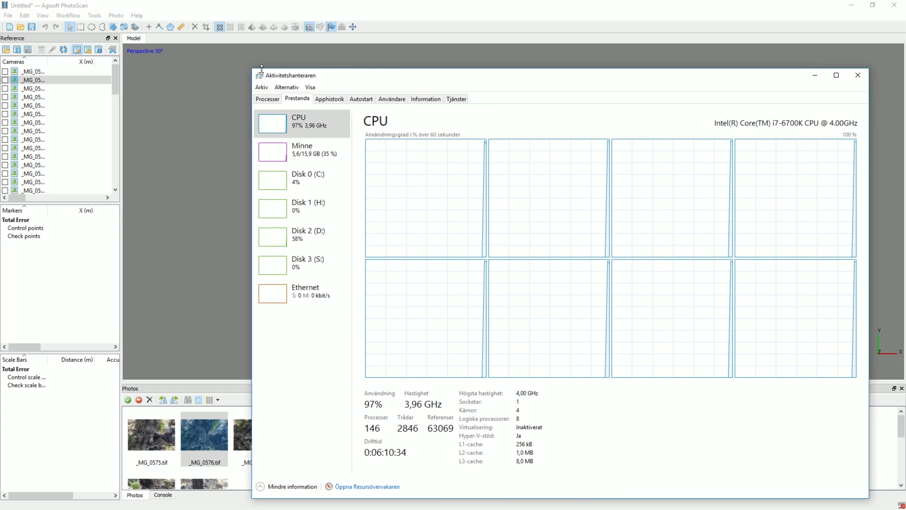
{"action": "left_click_drag", "start_coordinate": [253, 69], "coordinate": [481, 194]}
{"action": "left_click_drag", "start_coordinate": [573, 201], "coordinate": [533, 66]}
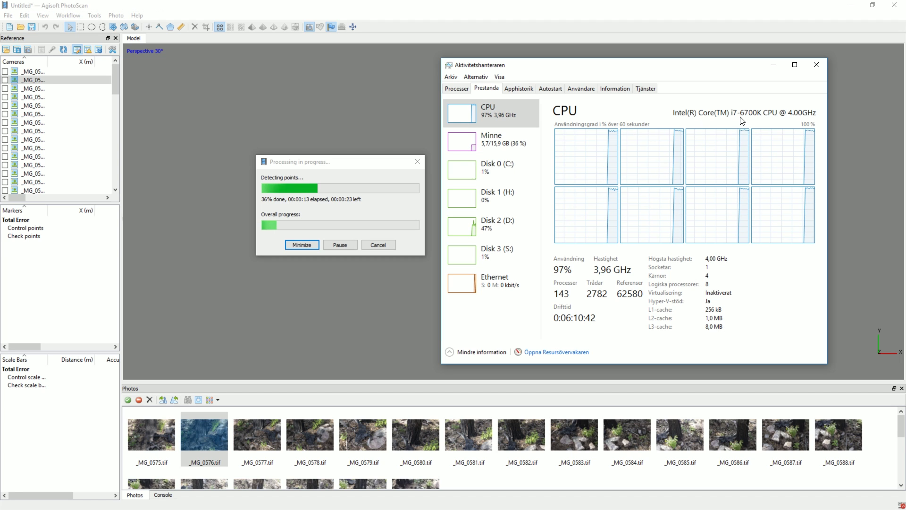
- Examine the memory usage in Task Manager while the photo alignment runs
{"action": "left_click", "coordinate": [494, 139]}
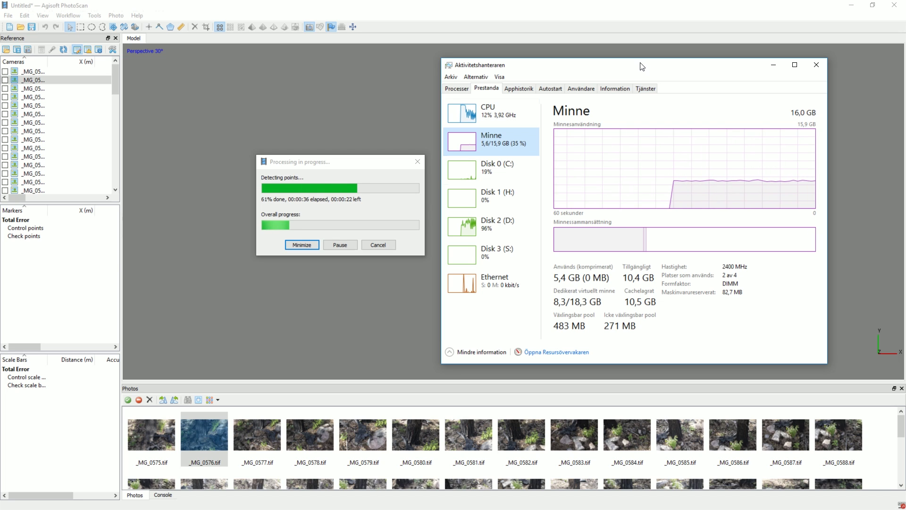
{"action": "left_click_drag", "start_coordinate": [615, 70], "coordinate": [609, 71]}
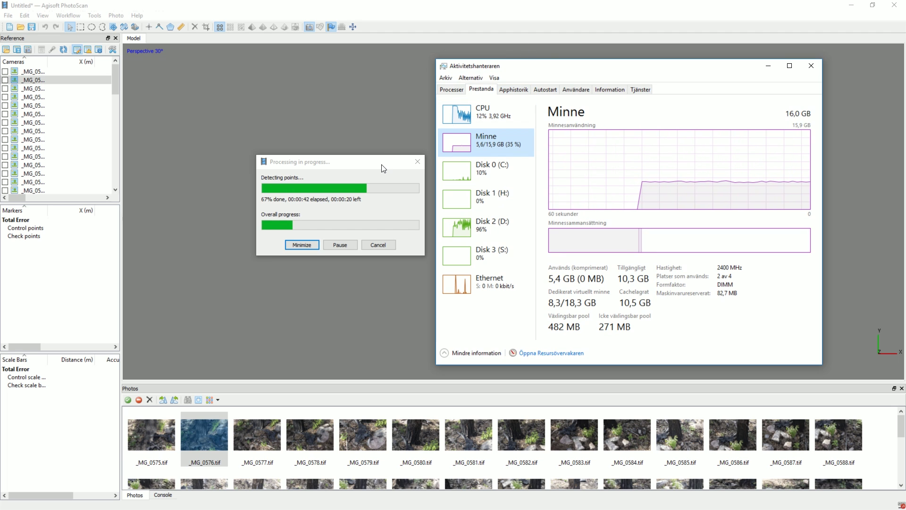
{"action": "left_click_drag", "start_coordinate": [530, 69], "coordinate": [528, 63]}
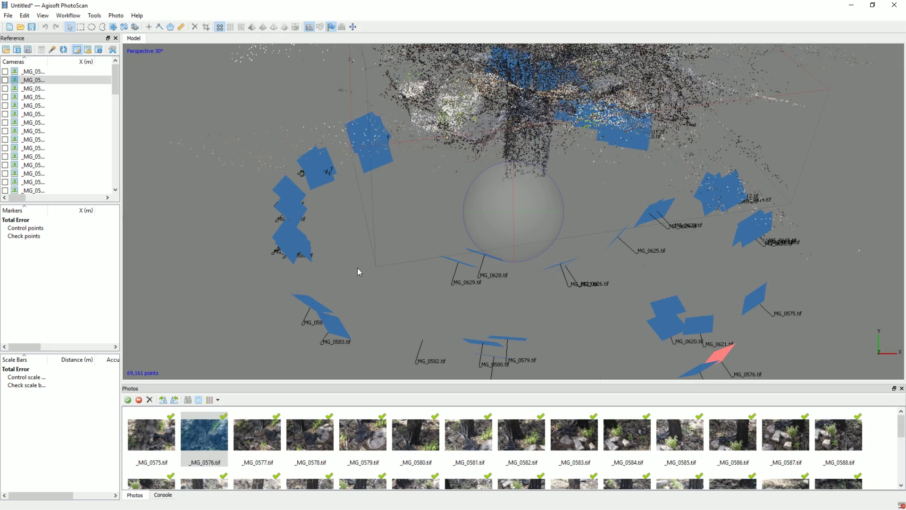
- Build the dense cloud from the aligned photos and move the progress window clear of the model's centre
{"action": "left_click_drag", "start_coordinate": [358, 268], "coordinate": [402, 169]}
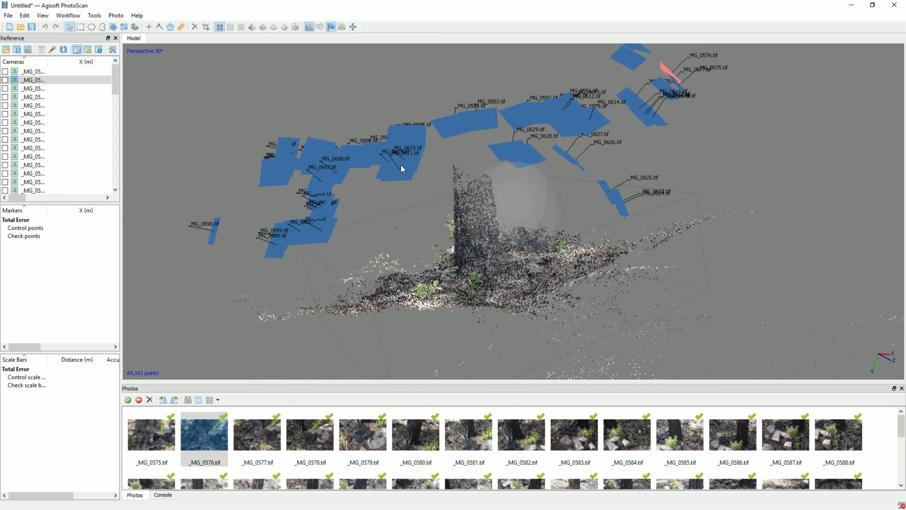
{"action": "left_click_drag", "start_coordinate": [458, 184], "coordinate": [350, 312]}
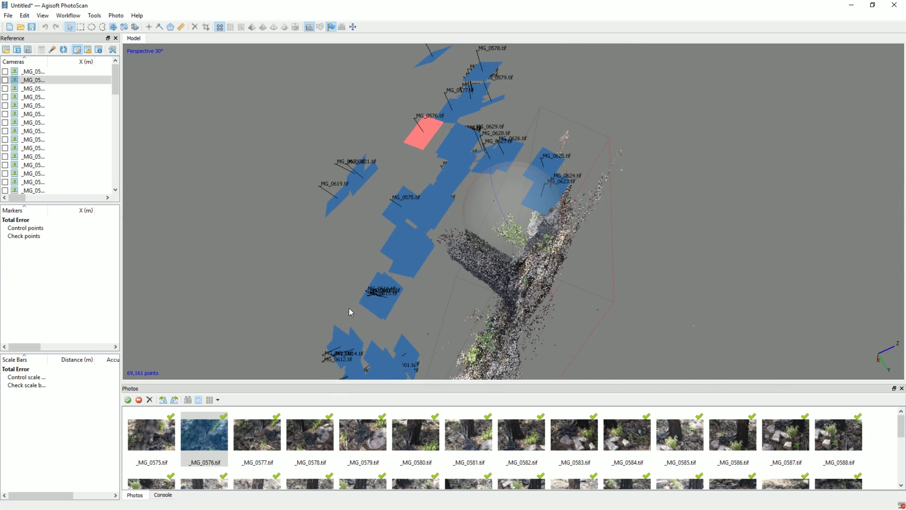
{"action": "left_click_drag", "start_coordinate": [392, 238], "coordinate": [403, 190]}
{"action": "left_click_drag", "start_coordinate": [373, 237], "coordinate": [512, 145]}
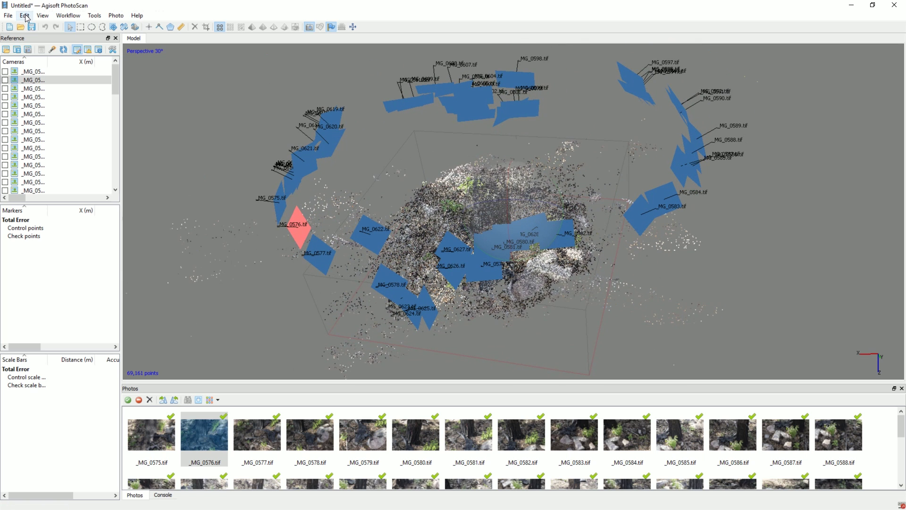
{"action": "left_click", "coordinate": [68, 15]}
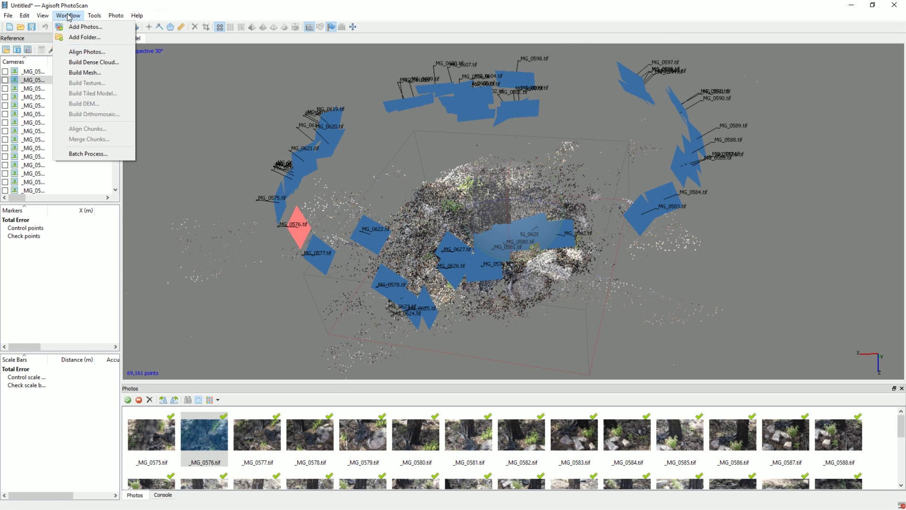
{"action": "left_click", "coordinate": [108, 62]}
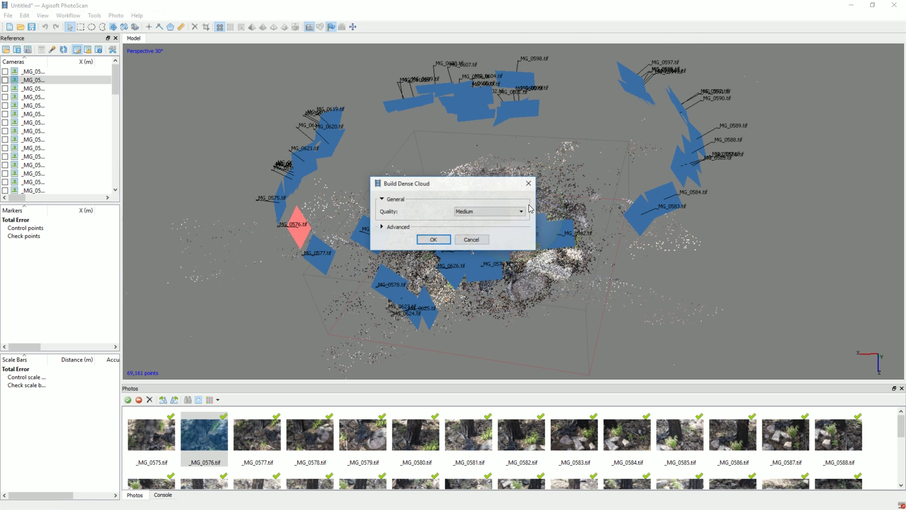
{"action": "left_click", "coordinate": [501, 211]}
{"action": "left_click", "coordinate": [484, 226]}
{"action": "key", "text": "Return"}
{"action": "left_click_drag", "start_coordinate": [468, 215], "coordinate": [270, 111]}
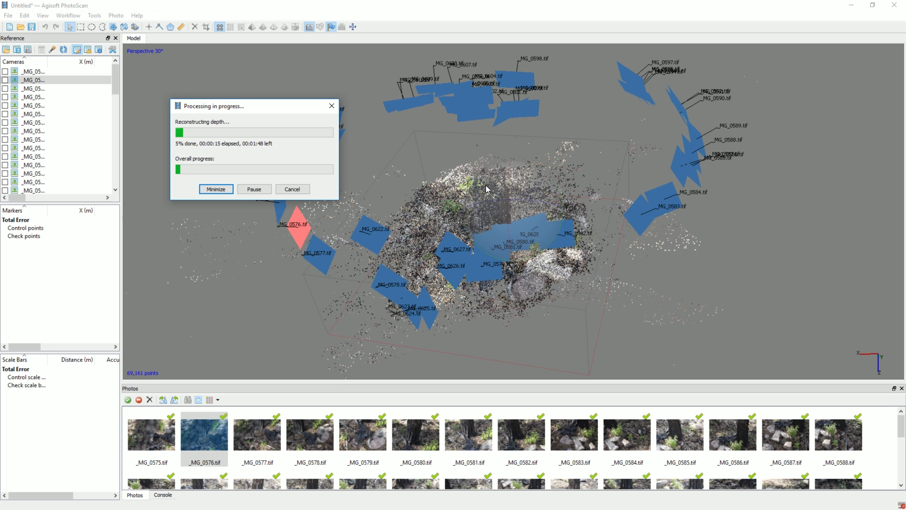
{"action": "left_click_drag", "start_coordinate": [253, 108], "coordinate": [221, 74]}
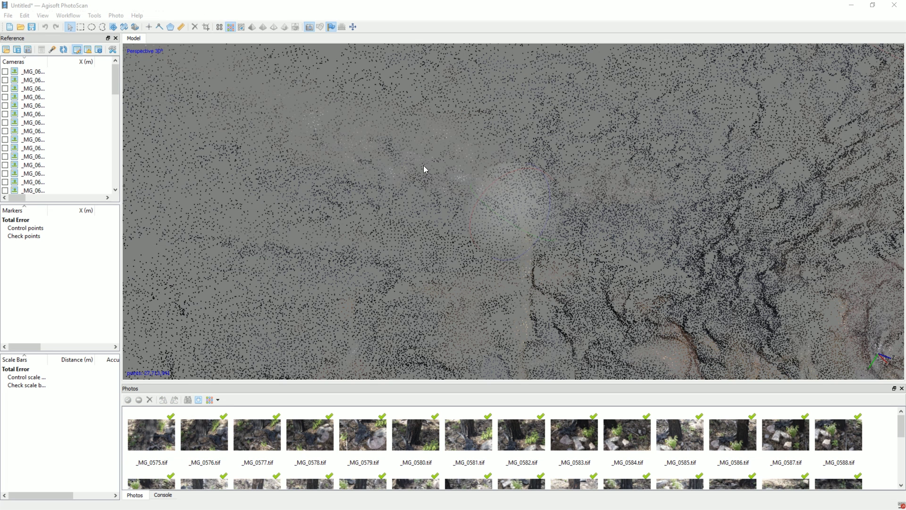
- Examine the dense cloud up close and from afar, checking the tree stump, surrounding ground and plants
{"action": "scroll", "coordinate": [444, 158], "scroll_direction": "up", "scroll_amount": 3}
{"action": "scroll", "coordinate": [452, 160], "scroll_direction": "down", "scroll_amount": 3}
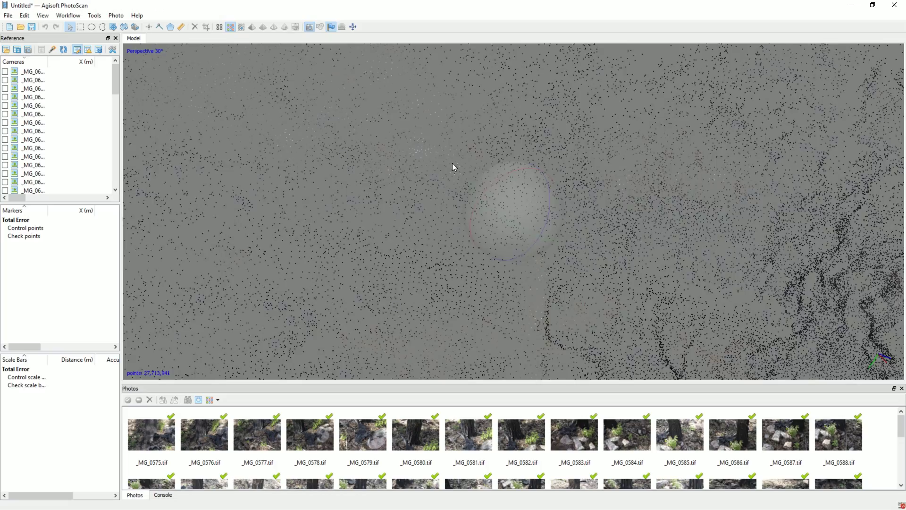
{"action": "scroll", "coordinate": [453, 167], "scroll_direction": "up", "scroll_amount": 5}
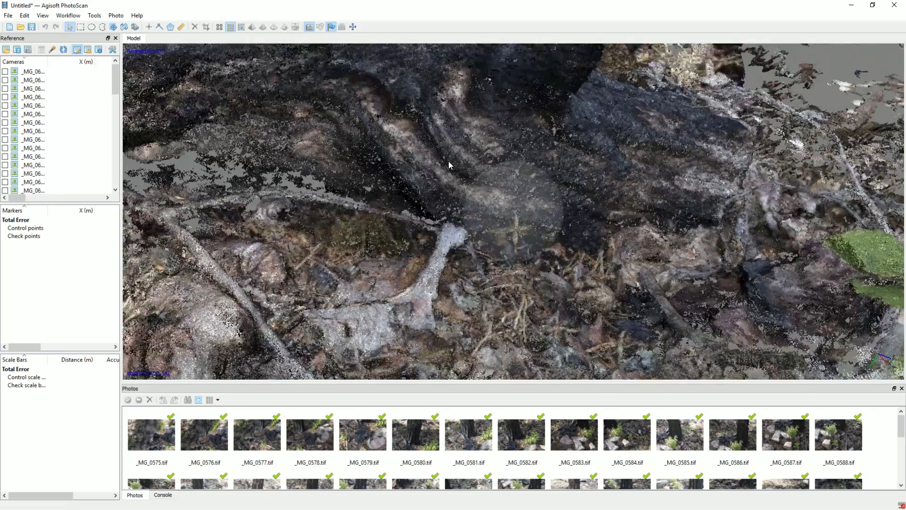
{"action": "scroll", "coordinate": [450, 164], "scroll_direction": "down", "scroll_amount": 5}
{"action": "left_click_drag", "start_coordinate": [450, 164], "coordinate": [589, 226]}
{"action": "scroll", "coordinate": [588, 226], "scroll_direction": "down", "scroll_amount": 6}
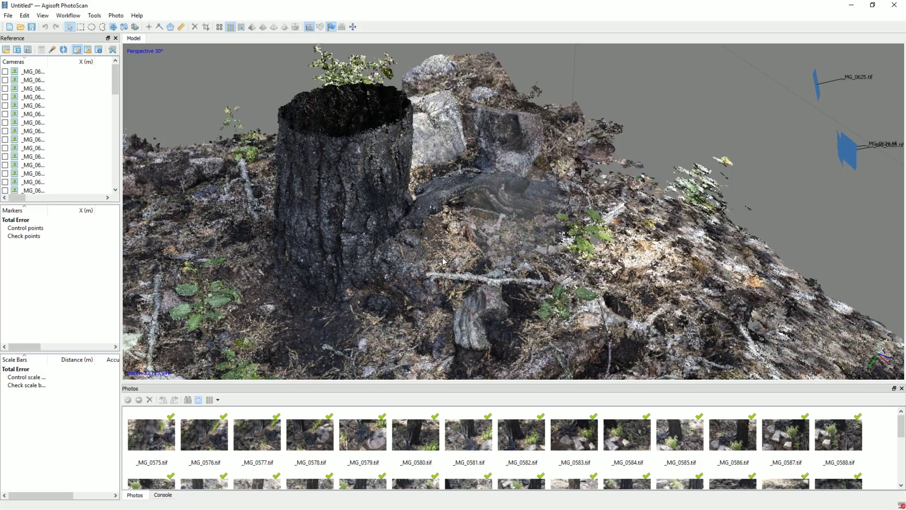
{"action": "scroll", "coordinate": [456, 245], "scroll_direction": "up", "scroll_amount": 5}
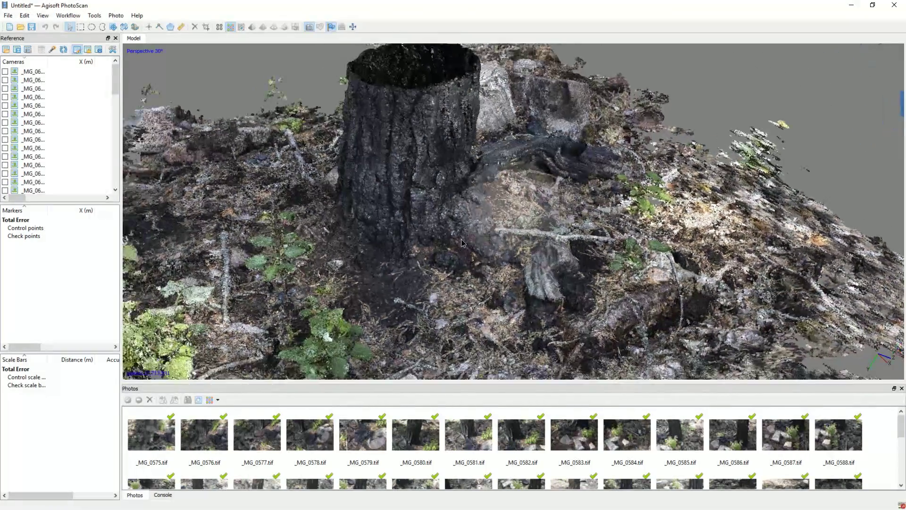
{"action": "scroll", "coordinate": [470, 235], "scroll_direction": "up", "scroll_amount": 3}
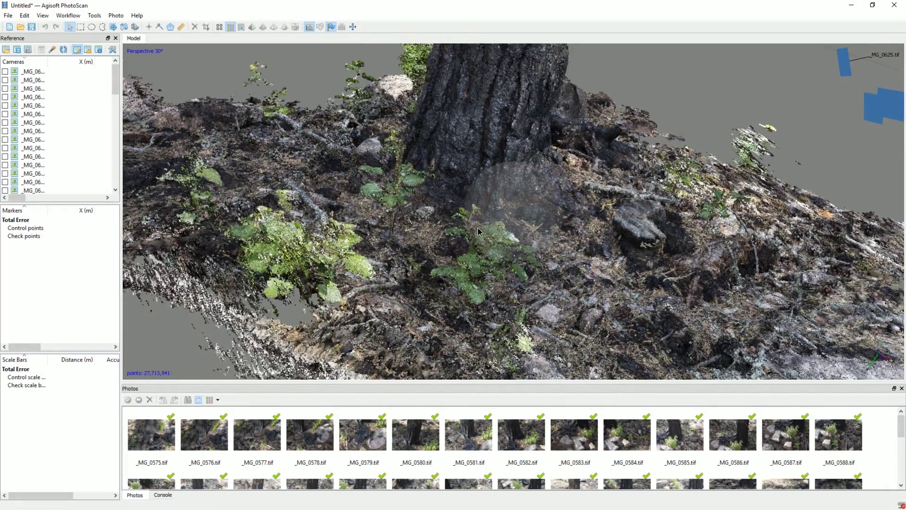
{"action": "scroll", "coordinate": [478, 231], "scroll_direction": "down", "scroll_amount": 2}
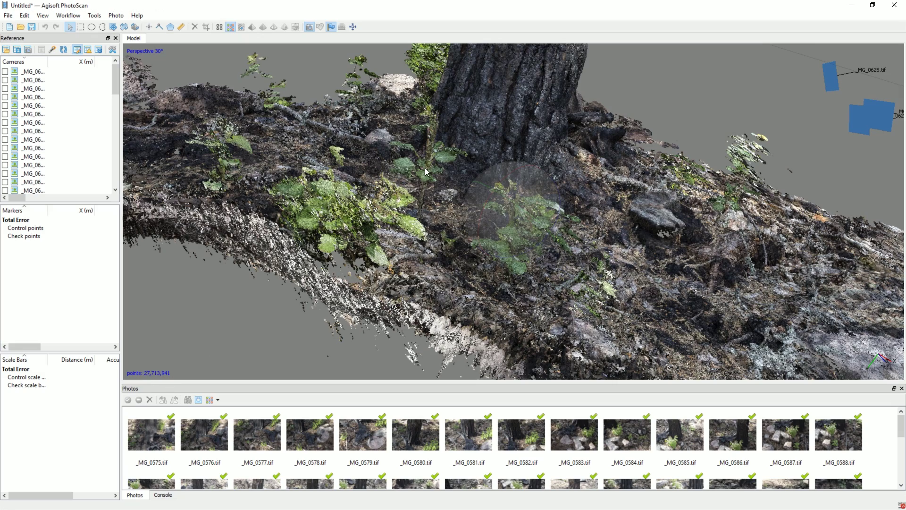
{"action": "scroll", "coordinate": [438, 195], "scroll_direction": "up", "scroll_amount": 3}
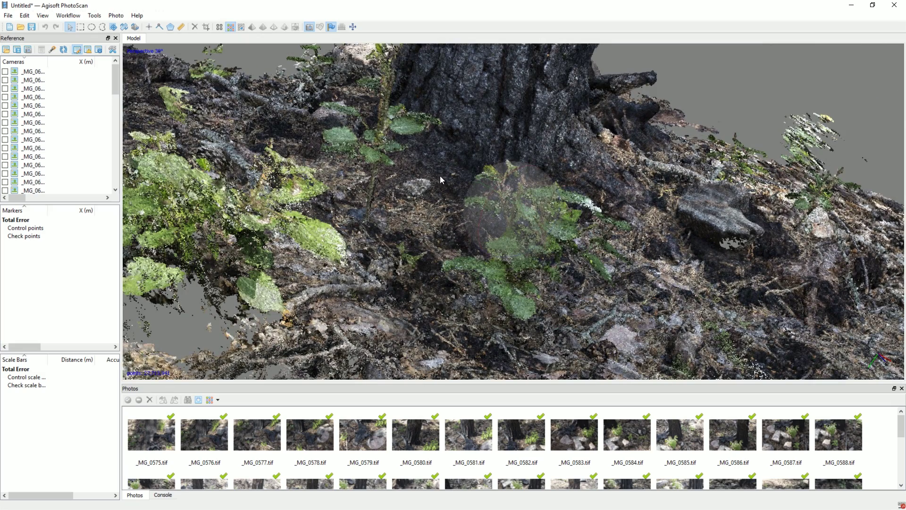
{"action": "scroll", "coordinate": [437, 180], "scroll_direction": "up", "scroll_amount": 2}
{"action": "left_click_drag", "start_coordinate": [430, 179], "coordinate": [622, 215]}
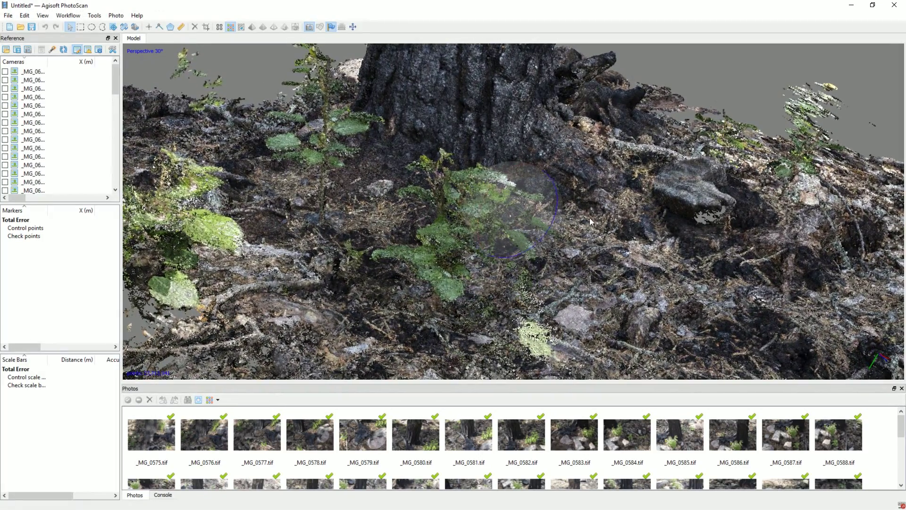
- Switch the model display to the sparse point cloud and view the whole stump scene with its cameras
{"action": "left_click", "coordinate": [42, 16]}
{"action": "left_click", "coordinate": [69, 29]}
{"action": "scroll", "coordinate": [491, 240], "scroll_direction": "down", "scroll_amount": 5}
{"action": "left_click_drag", "start_coordinate": [492, 241], "coordinate": [272, 133]}
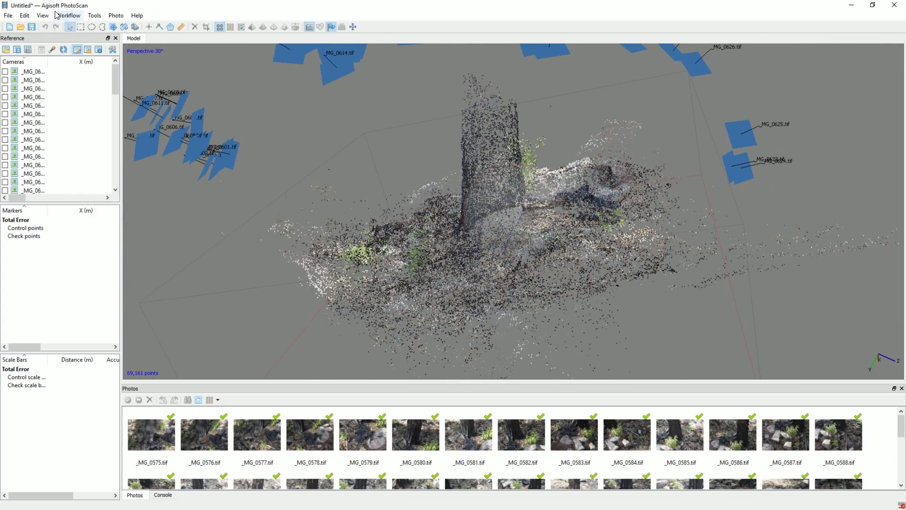
- Build a mesh from the dense cloud with Arbitrary surface type and Medium face count
{"action": "left_click", "coordinate": [68, 15]}
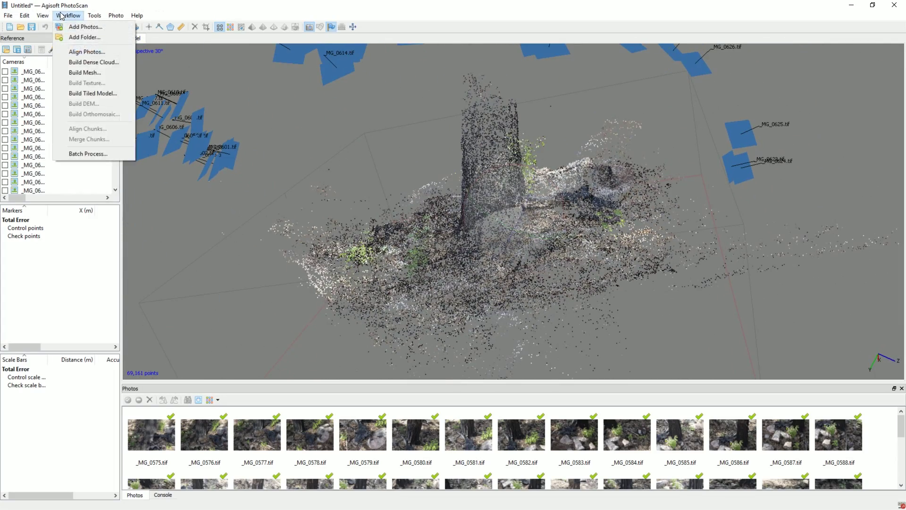
{"action": "left_click", "coordinate": [85, 72]}
{"action": "left_click", "coordinate": [493, 223]}
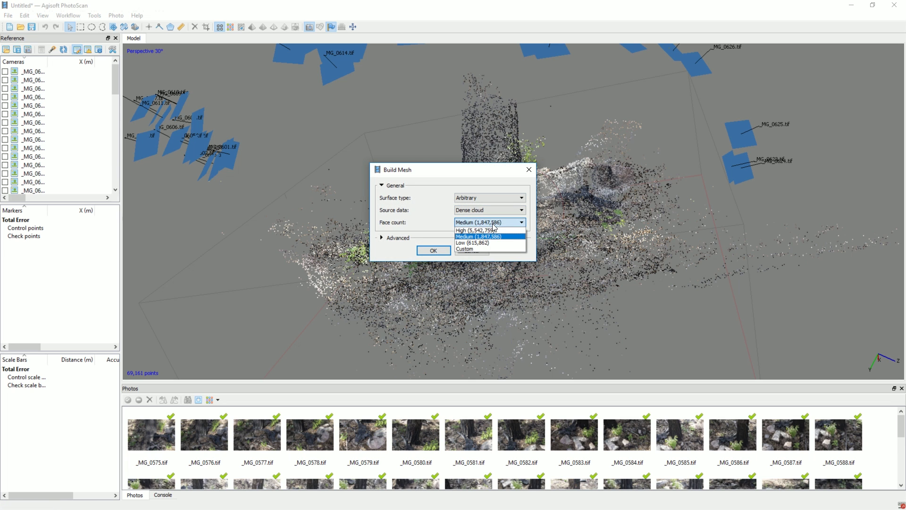
{"action": "left_click", "coordinate": [493, 224]}
{"action": "left_click", "coordinate": [491, 210]}
{"action": "left_click", "coordinate": [476, 219]}
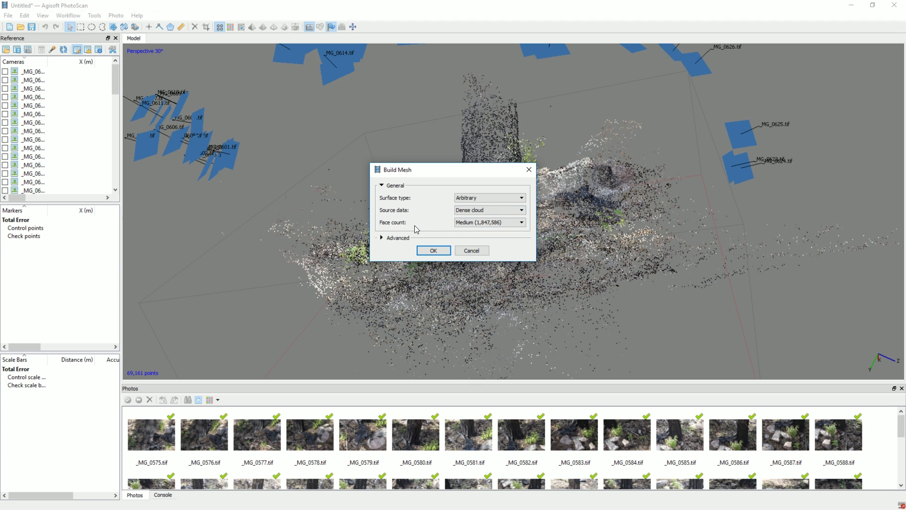
{"action": "left_click", "coordinate": [472, 223]}
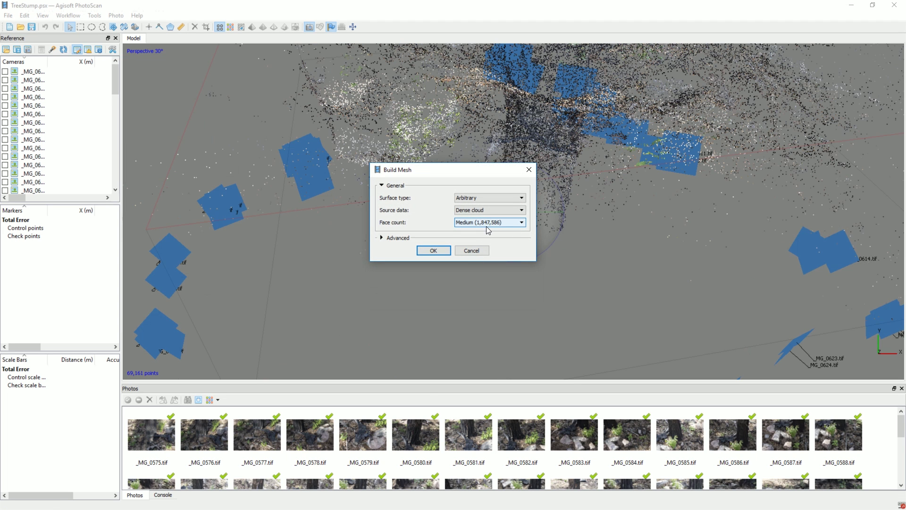
{"action": "left_click", "coordinate": [440, 252]}
{"action": "left_click_drag", "start_coordinate": [453, 216], "coordinate": [306, 268]}
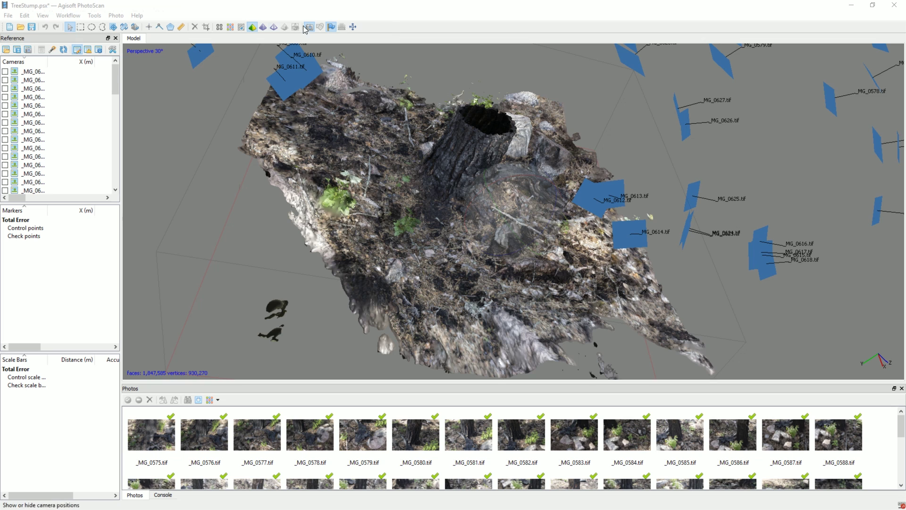
- Compare the mesh's Solid display with its coloured Shaded display, and inspect the stump from the side
{"action": "left_click", "coordinate": [264, 28]}
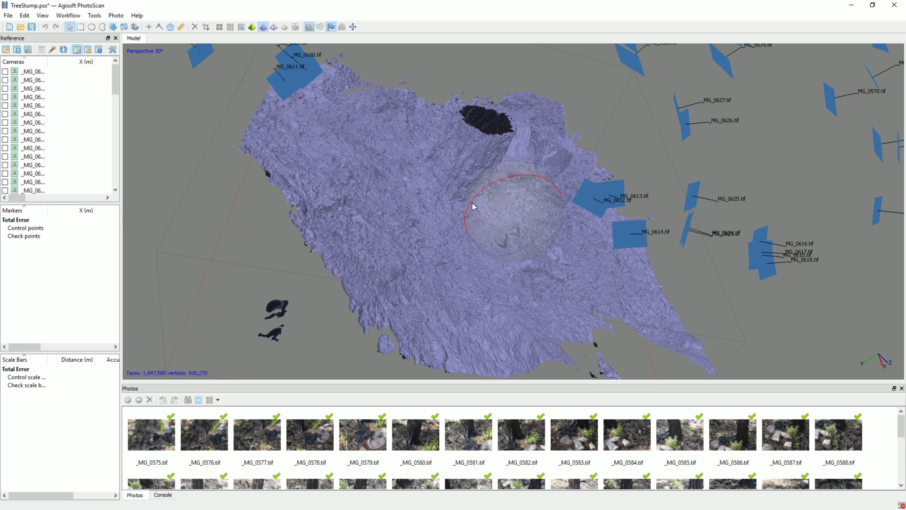
{"action": "left_click_drag", "start_coordinate": [493, 234], "coordinate": [439, 227]}
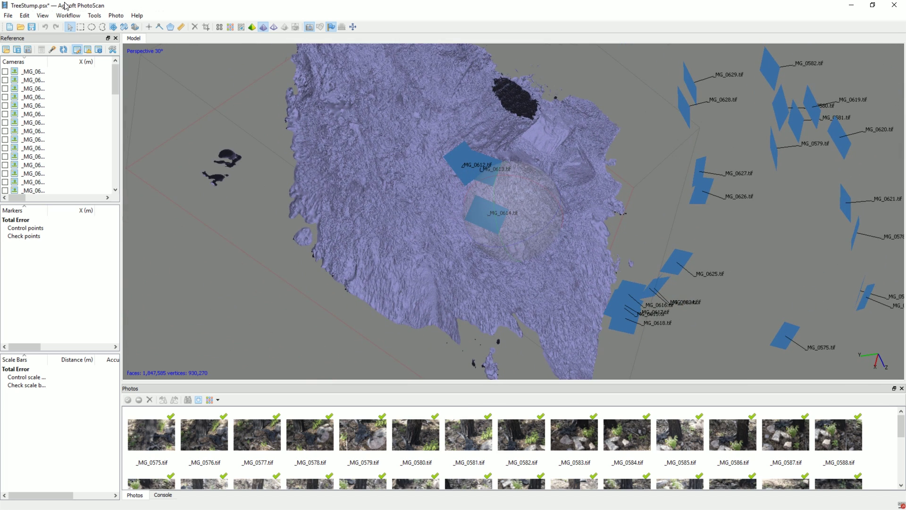
{"action": "left_click", "coordinate": [252, 27]}
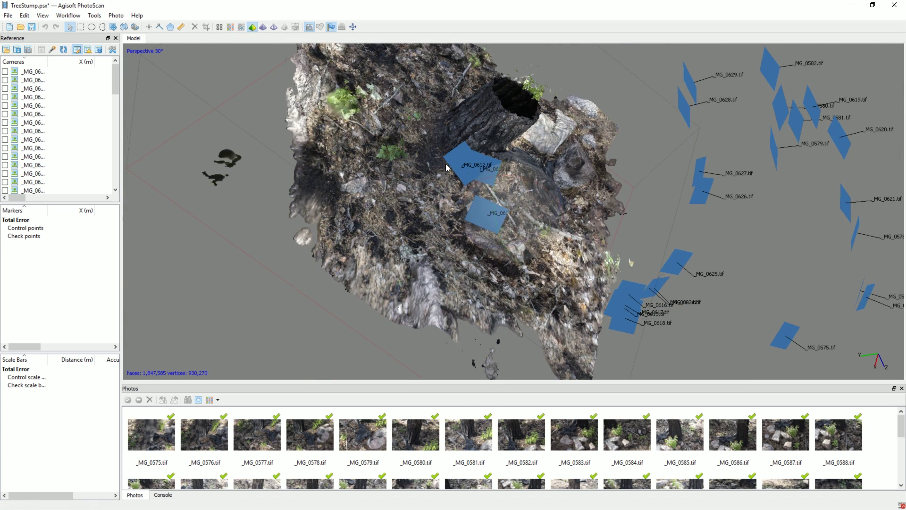
{"action": "left_click_drag", "start_coordinate": [419, 107], "coordinate": [468, 214]}
{"action": "left_click_drag", "start_coordinate": [417, 235], "coordinate": [411, 236]}
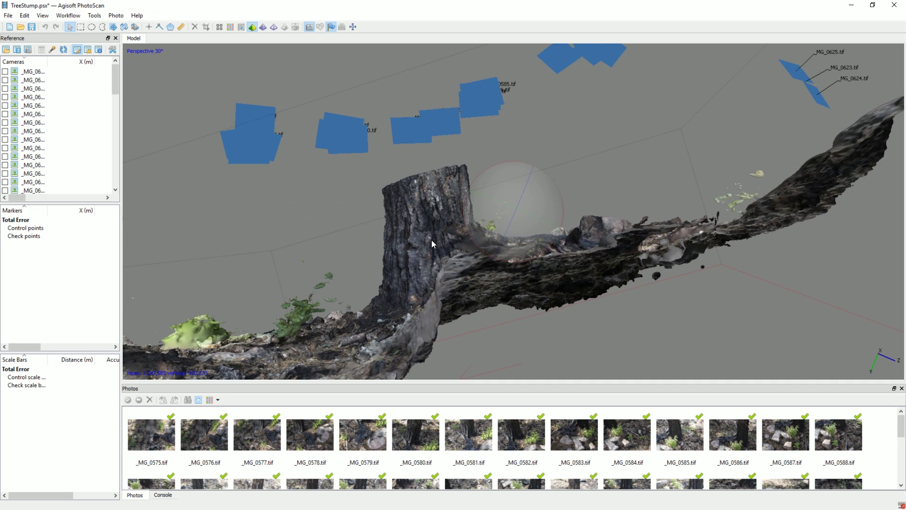
- Open the model export for the finished mesh
{"action": "left_click", "coordinate": [7, 15]}
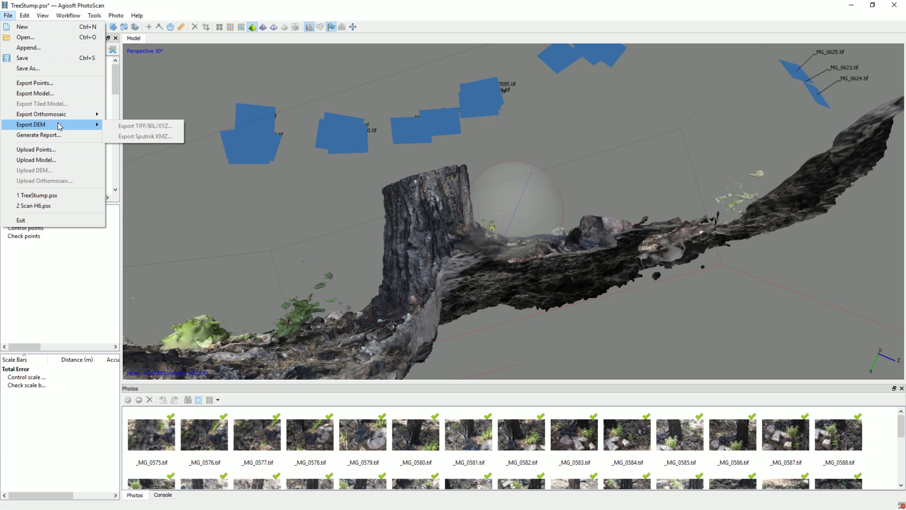
{"action": "left_click", "coordinate": [67, 93]}
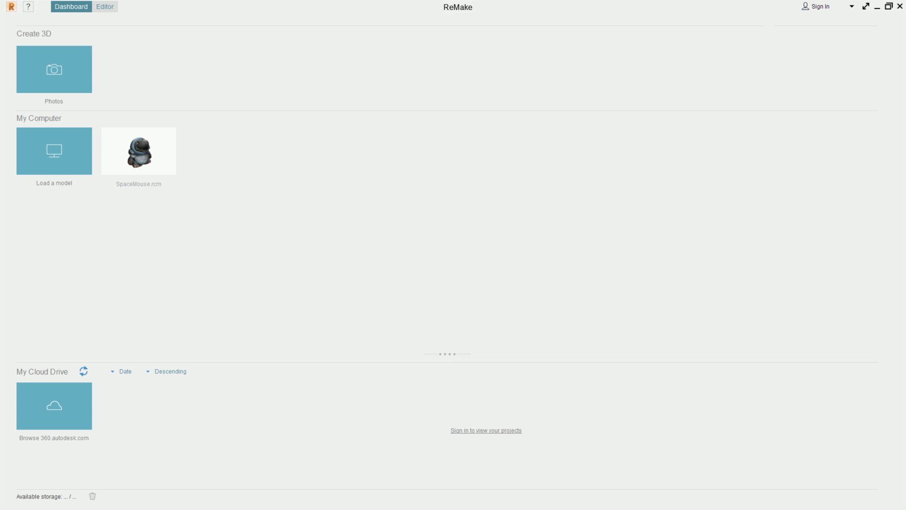
- In ReMake, create an offline model from photos and load _MG_0574 to _MG_0629 from the JPEG folder
{"action": "left_click", "coordinate": [62, 66]}
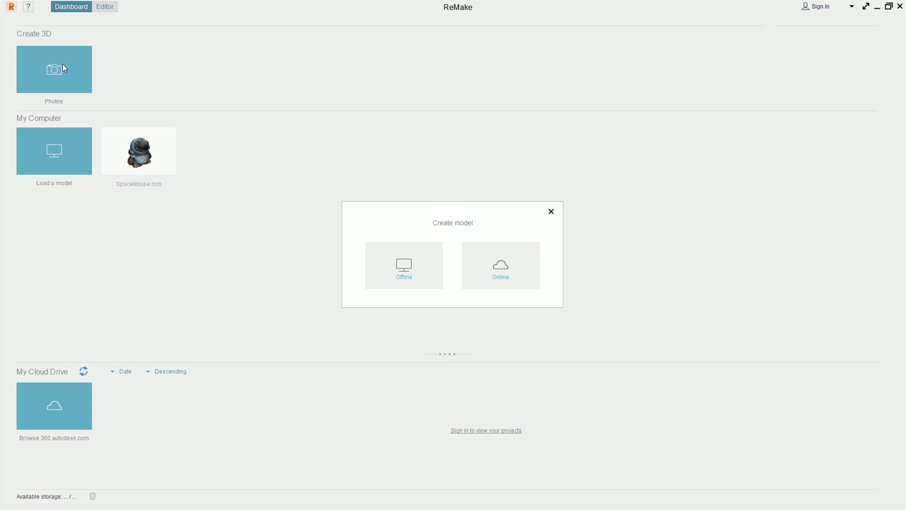
{"action": "left_click", "coordinate": [425, 262]}
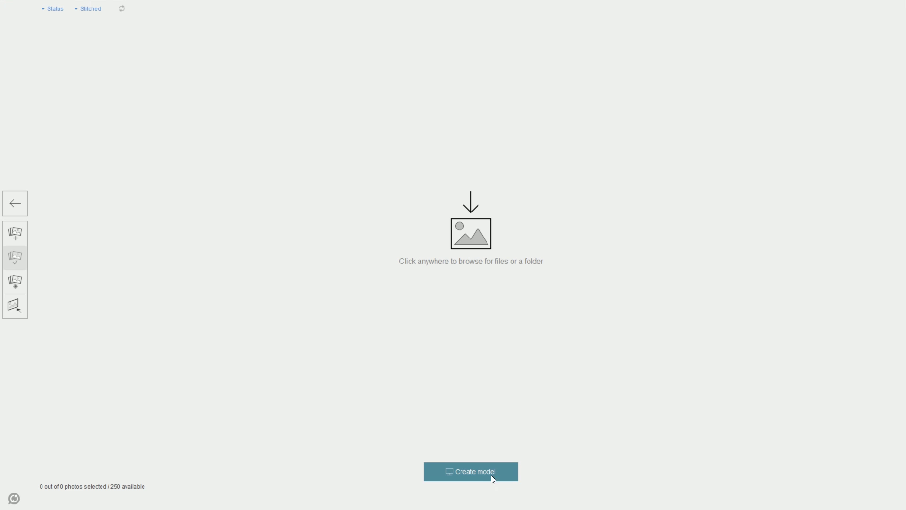
{"action": "left_click", "coordinate": [474, 321]}
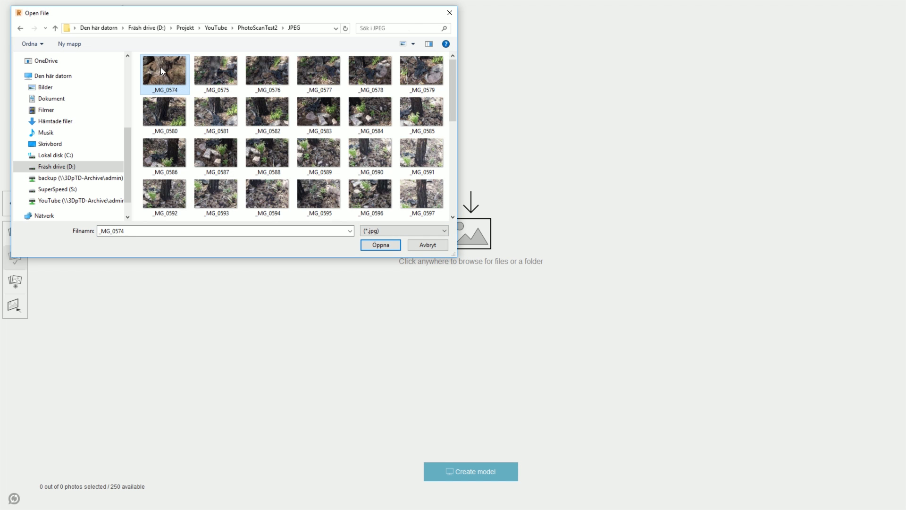
{"action": "left_click_drag", "start_coordinate": [451, 71], "coordinate": [461, 199]}
{"action": "left_click", "coordinate": [217, 194], "text": "shift"}
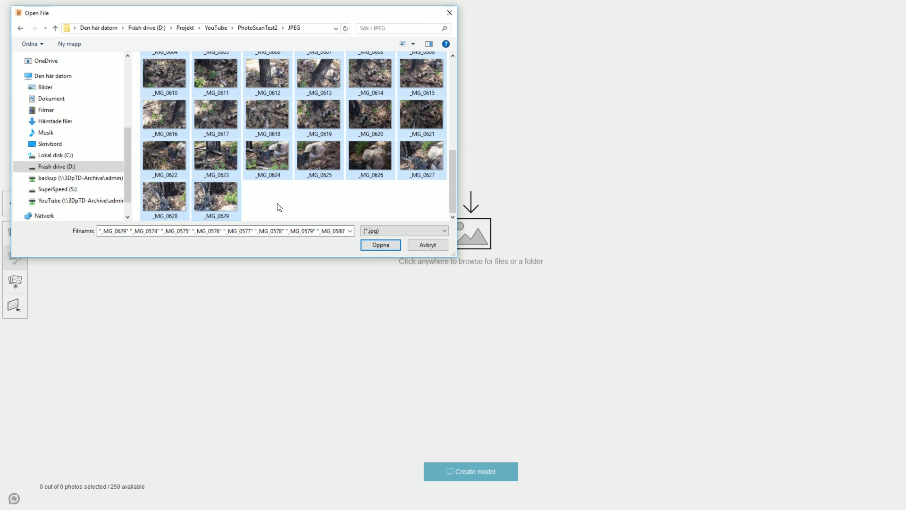
{"action": "left_click", "coordinate": [381, 245]}
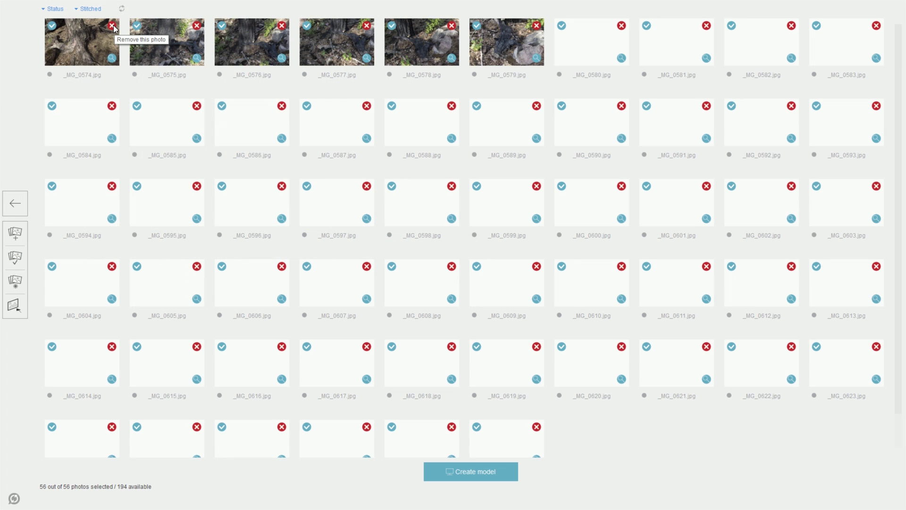
- Set up a new model named TreeStump from all loaded photos with Ultra quality, and show its advanced options
{"action": "scroll", "coordinate": [634, 461], "scroll_direction": "down", "scroll_amount": 1}
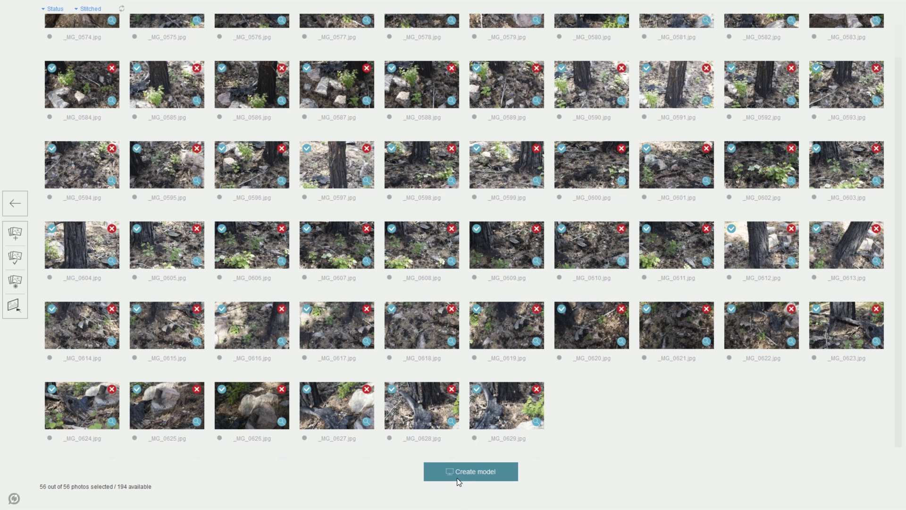
{"action": "left_click", "coordinate": [473, 473]}
{"action": "left_click", "coordinate": [463, 167]}
{"action": "type", "text": "TreeStump"}
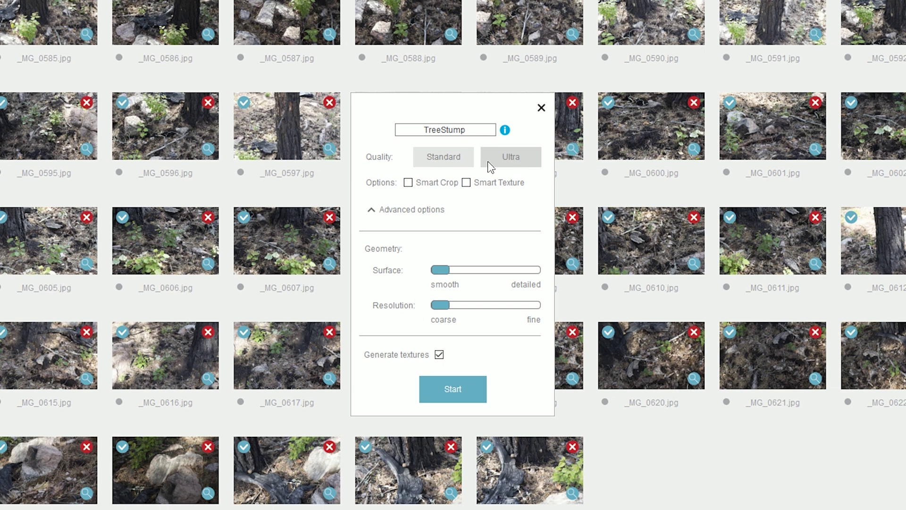
{"action": "left_click", "coordinate": [402, 218]}
{"action": "left_click", "coordinate": [410, 210]}
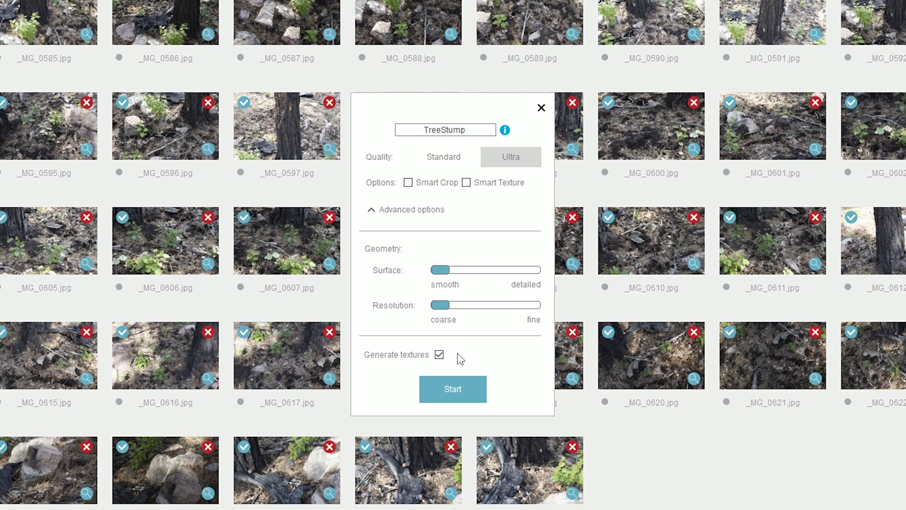
- Generate the TreeStump model and open the finished result in the editor
{"action": "left_click", "coordinate": [453, 390]}
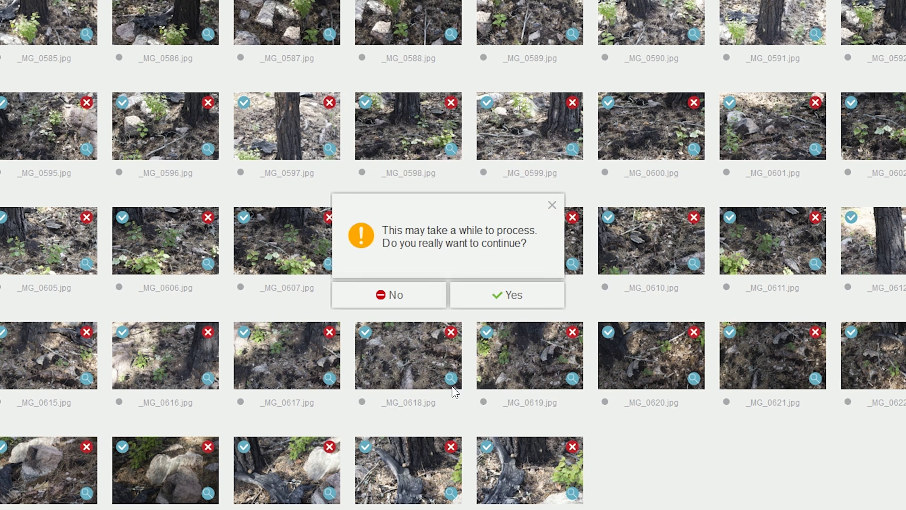
{"action": "left_click", "coordinate": [506, 294]}
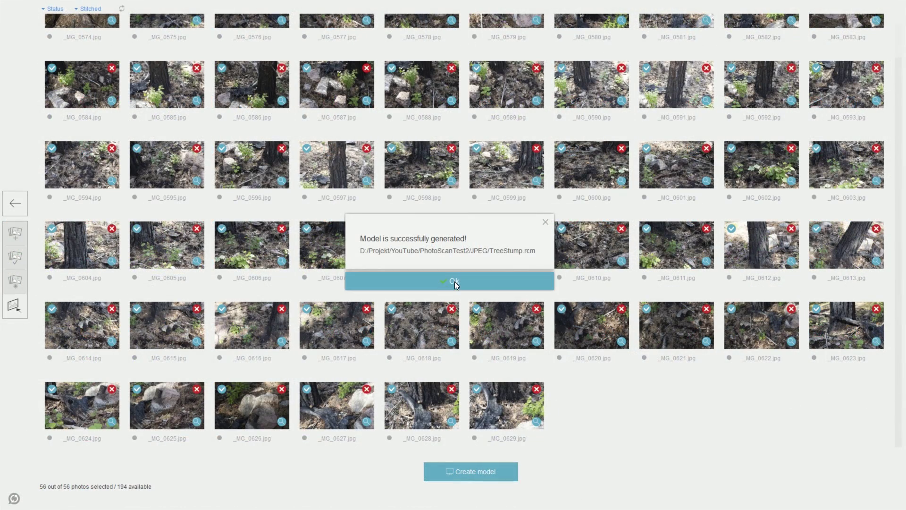
{"action": "left_click", "coordinate": [455, 281]}
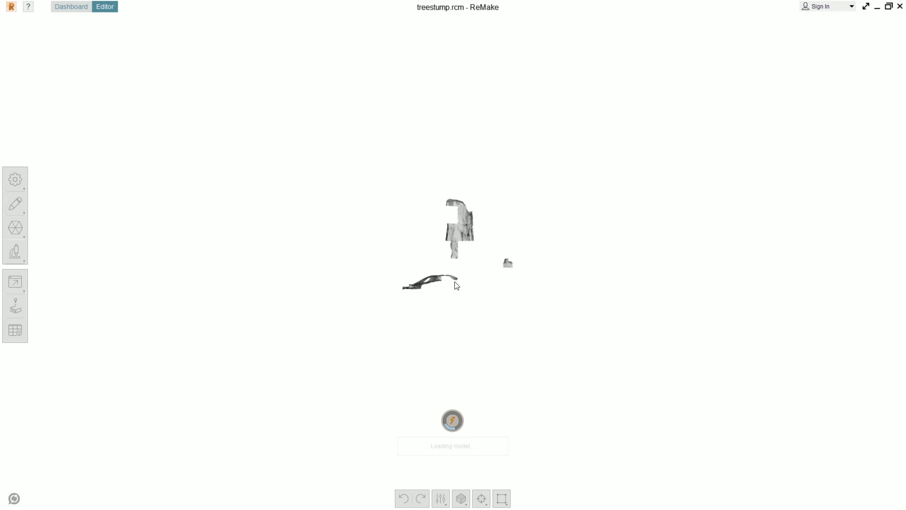
- Examine the textured stump model from several sides, including the trunk, plants, rocks and ragged ground edges
{"action": "middle_click_drag", "start_coordinate": [424, 270], "coordinate": [415, 259]}
{"action": "middle_click_drag", "start_coordinate": [462, 353], "coordinate": [432, 300]}
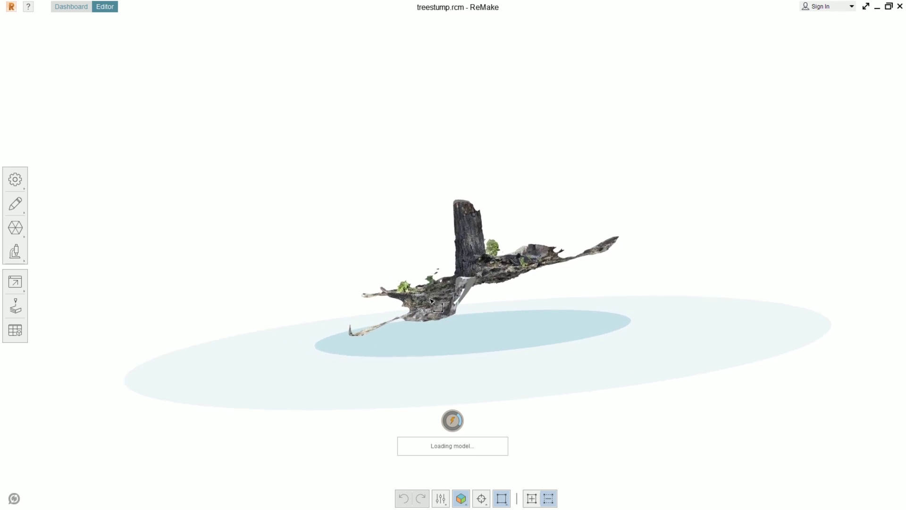
{"action": "scroll", "coordinate": [432, 300], "scroll_direction": "up", "scroll_amount": 10}
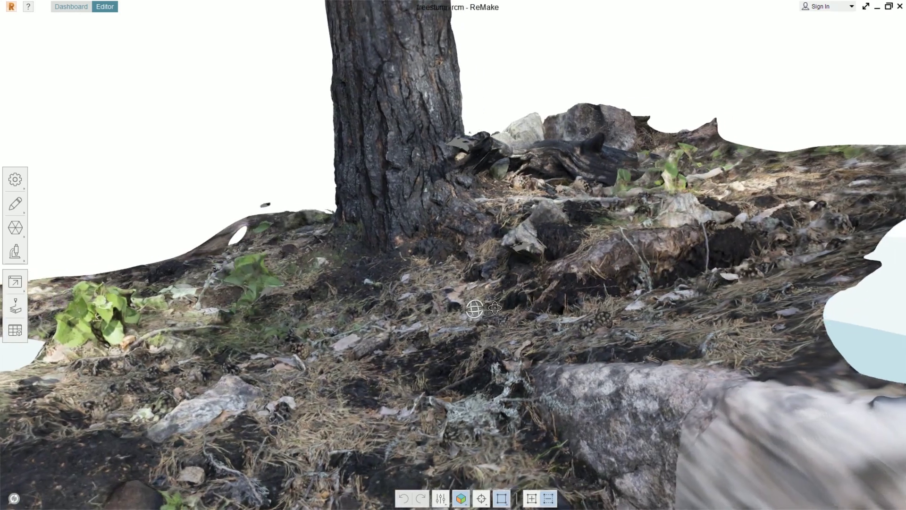
{"action": "middle_click_drag", "start_coordinate": [474, 309], "coordinate": [541, 320]}
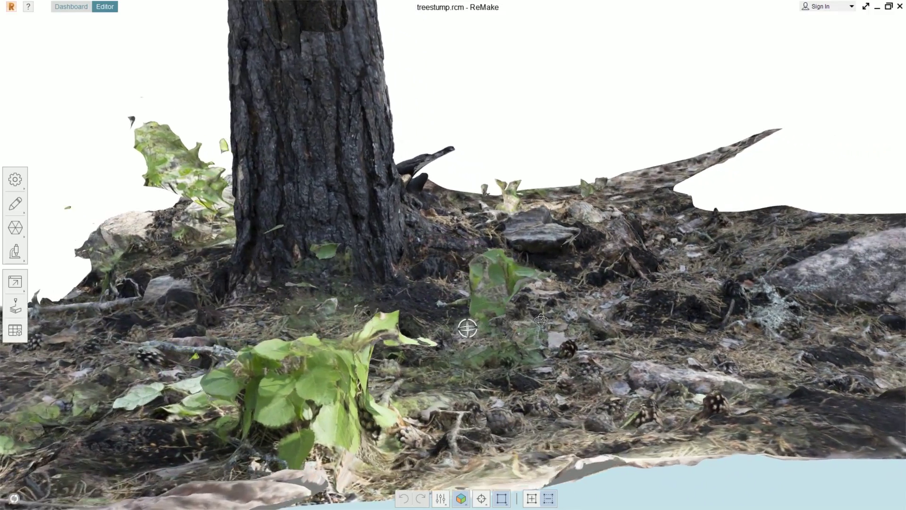
{"action": "scroll", "coordinate": [496, 319], "scroll_direction": "down", "scroll_amount": 10}
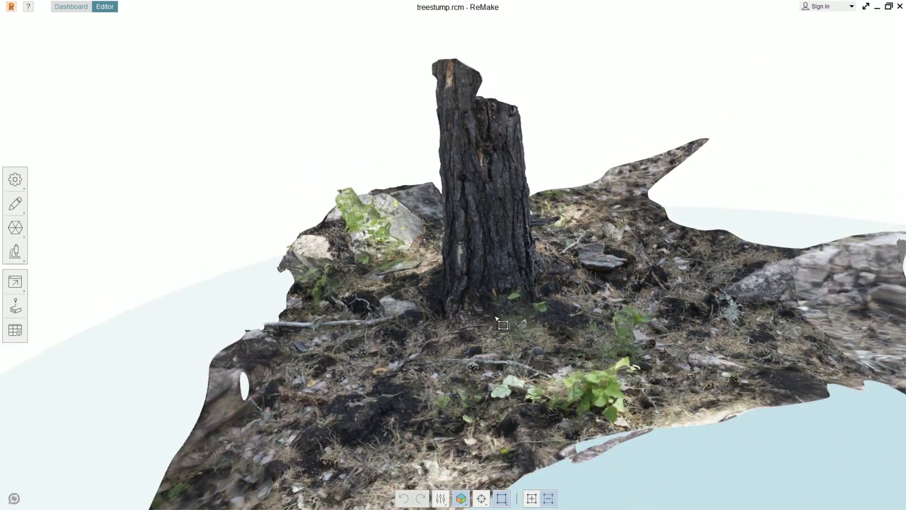
{"action": "scroll", "coordinate": [496, 319], "scroll_direction": "up", "scroll_amount": 10}
{"action": "middle_click_drag", "start_coordinate": [496, 319], "coordinate": [528, 230]}
{"action": "scroll", "coordinate": [528, 230], "scroll_direction": "up", "scroll_amount": 5}
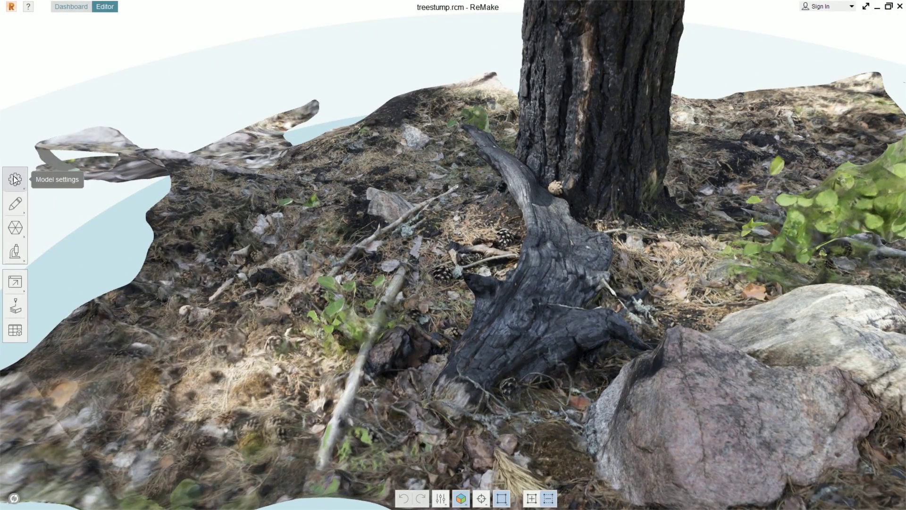
- Fill two mesh holes beneath the fallen branch at the trunk's base using Hole fill with the Smooth option
{"action": "left_click", "coordinate": [15, 203]}
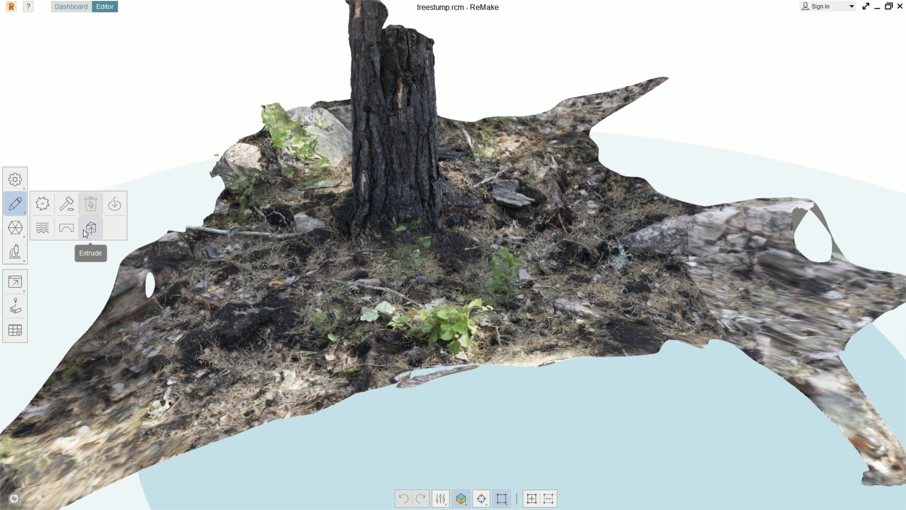
{"action": "left_click", "coordinate": [114, 204]}
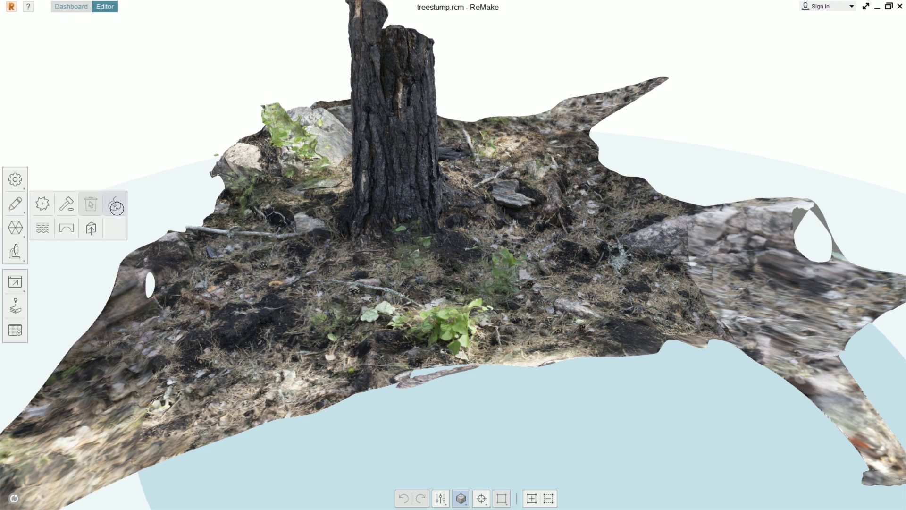
{"action": "right_click_drag", "start_coordinate": [370, 229], "coordinate": [513, 217]}
{"action": "scroll", "coordinate": [475, 191], "scroll_direction": "up", "scroll_amount": 10}
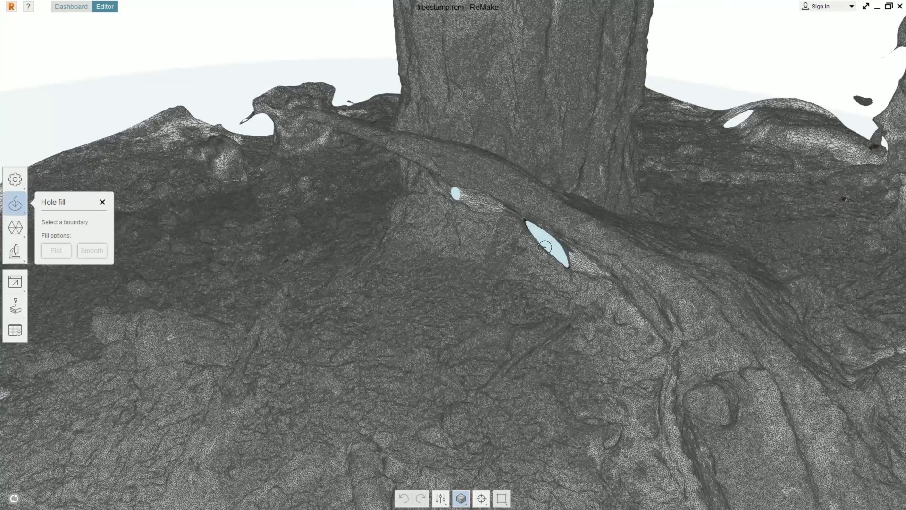
{"action": "left_click", "coordinate": [544, 247]}
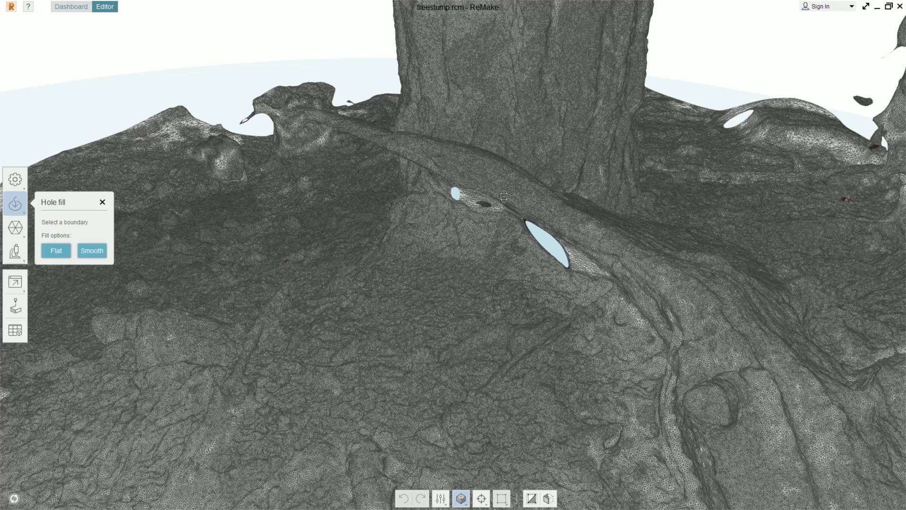
{"action": "middle_click_drag", "start_coordinate": [492, 203], "coordinate": [449, 200]}
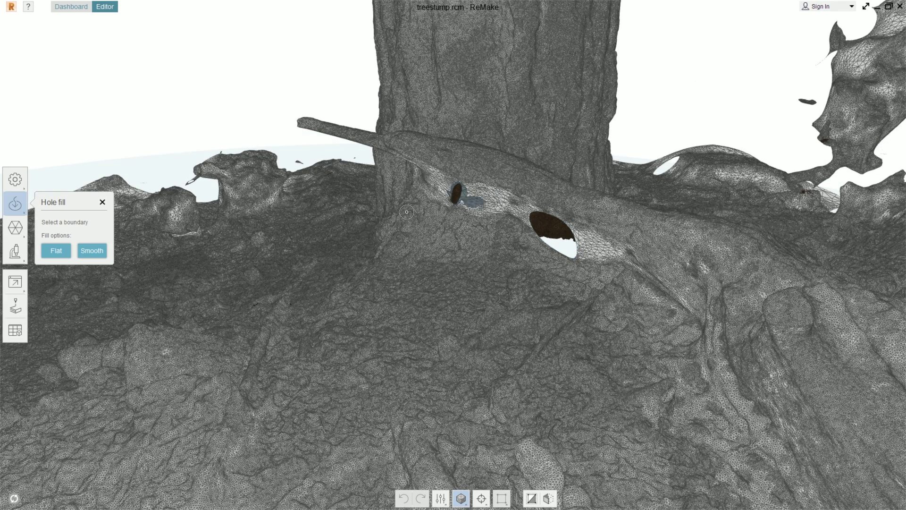
{"action": "left_click", "coordinate": [92, 251]}
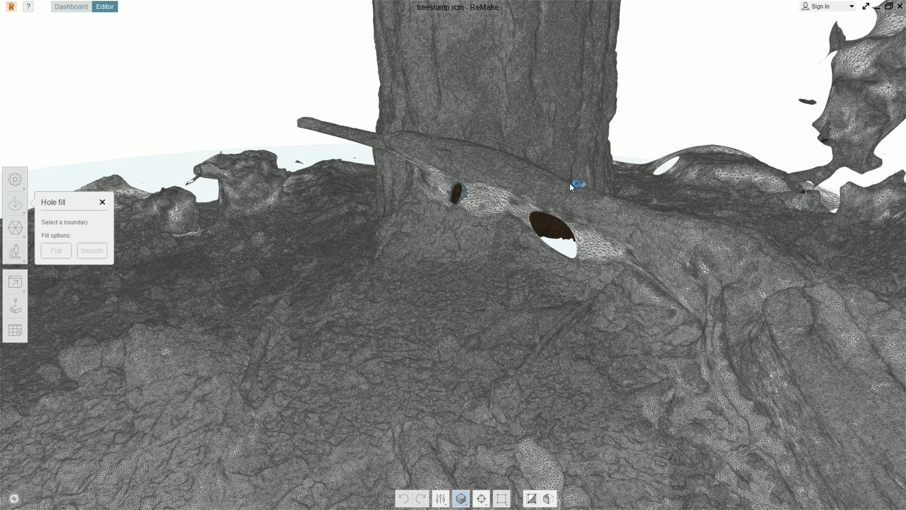
{"action": "left_click", "coordinate": [534, 210]}
{"action": "left_click", "coordinate": [86, 248]}
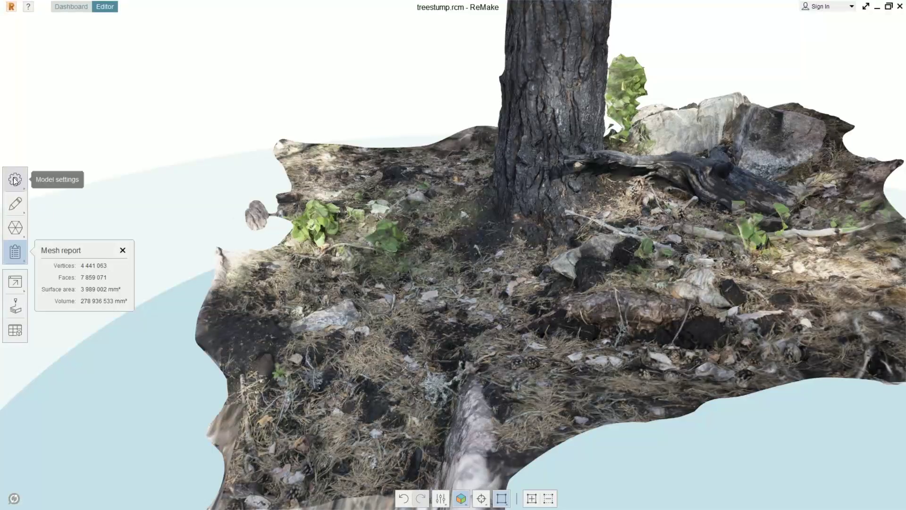
- Decimate the whole mesh
{"action": "left_click", "coordinate": [14, 228]}
{"action": "left_click", "coordinate": [94, 228]}
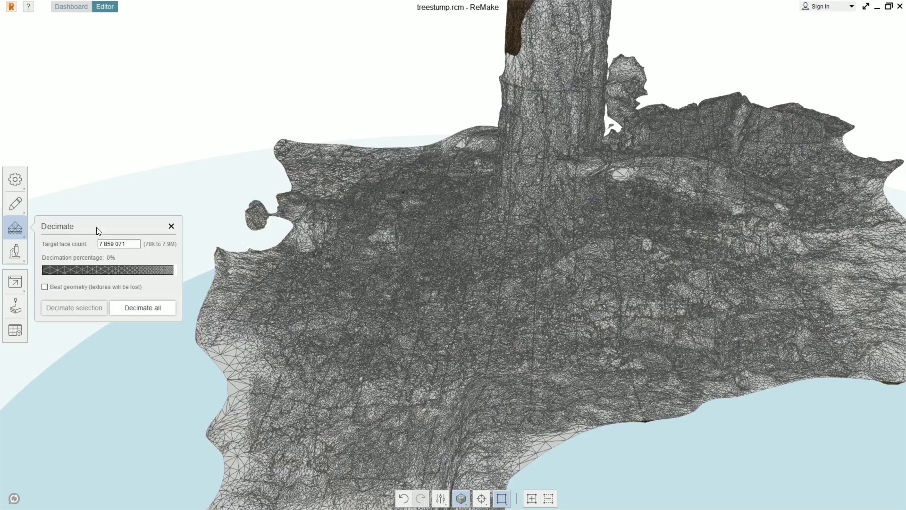
{"action": "left_click", "coordinate": [125, 310]}
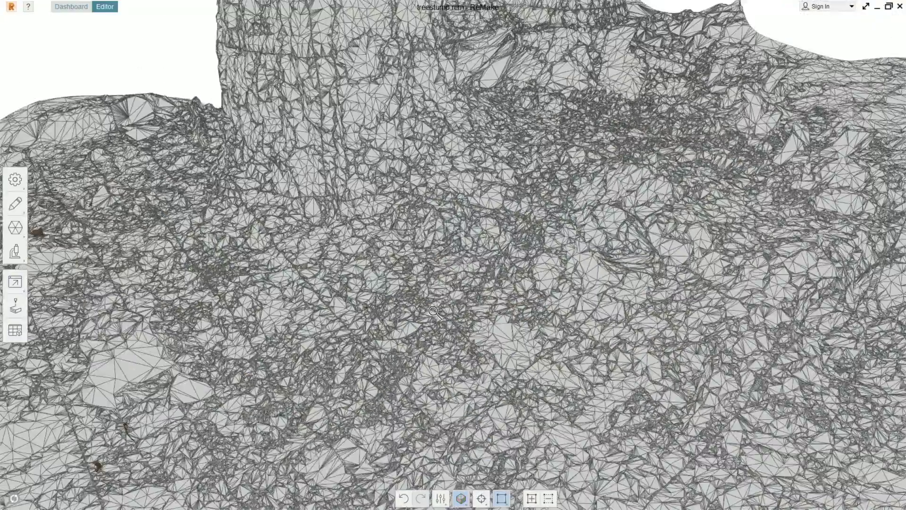
- Examine the wireframe triangles on the trunk and surrounding ground, and switch the model back to its textured display
{"action": "scroll", "coordinate": [434, 312], "scroll_direction": "down", "scroll_amount": 10}
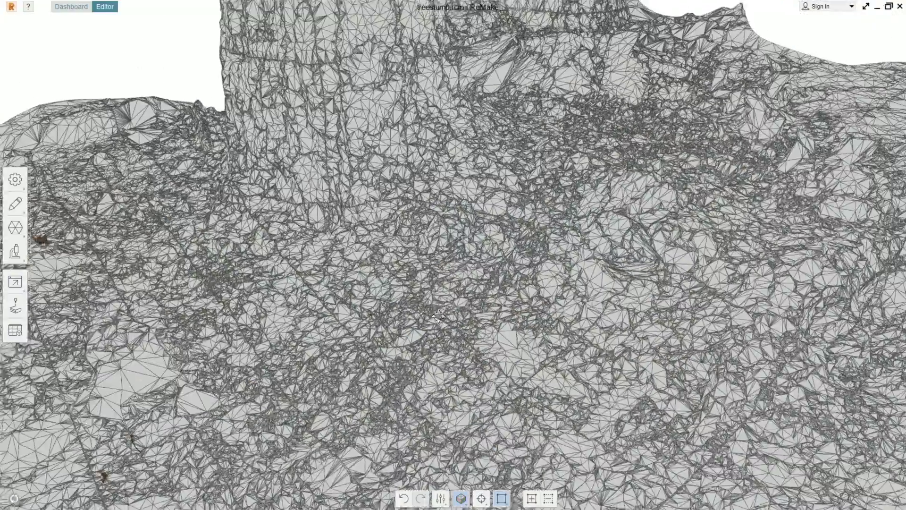
{"action": "scroll", "coordinate": [389, 317], "scroll_direction": "up", "scroll_amount": 10}
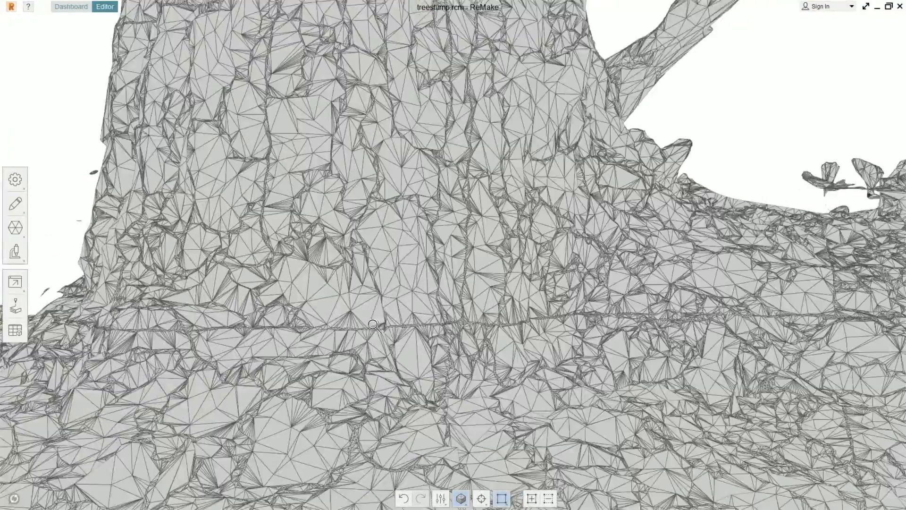
{"action": "scroll", "coordinate": [264, 293], "scroll_direction": "up", "scroll_amount": 6}
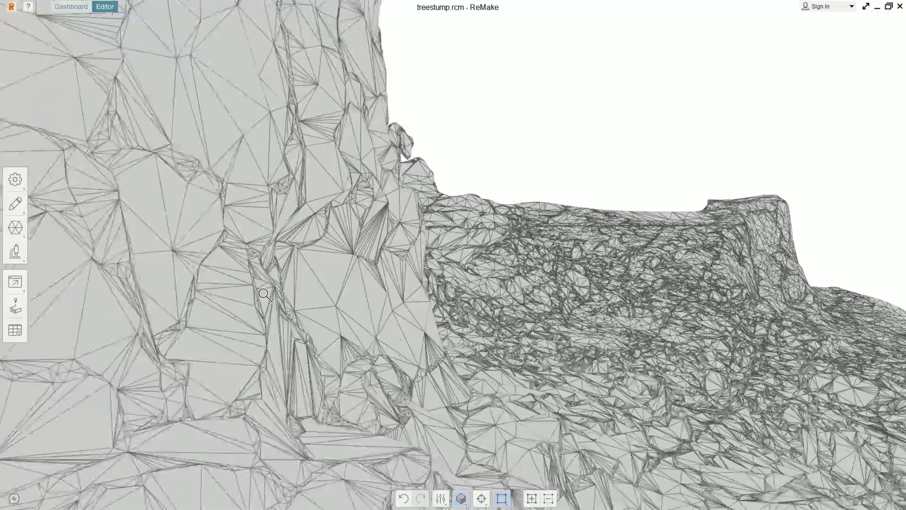
{"action": "left_click_drag", "start_coordinate": [264, 293], "coordinate": [121, 295]}
{"action": "scroll", "coordinate": [200, 298], "scroll_direction": "down", "scroll_amount": 10}
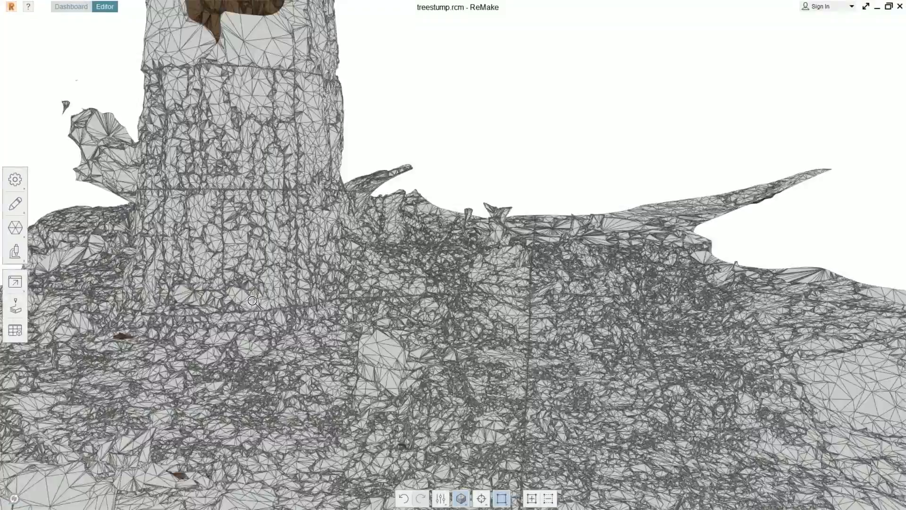
{"action": "mouse_move", "coordinate": [254, 303]}
{"action": "left_mouse_down"}
{"action": "mouse_move", "coordinate": [401, 429]}
{"action": "mouse_move", "coordinate": [454, 491]}
{"action": "left_mouse_up"}
{"action": "left_click", "coordinate": [461, 498]}
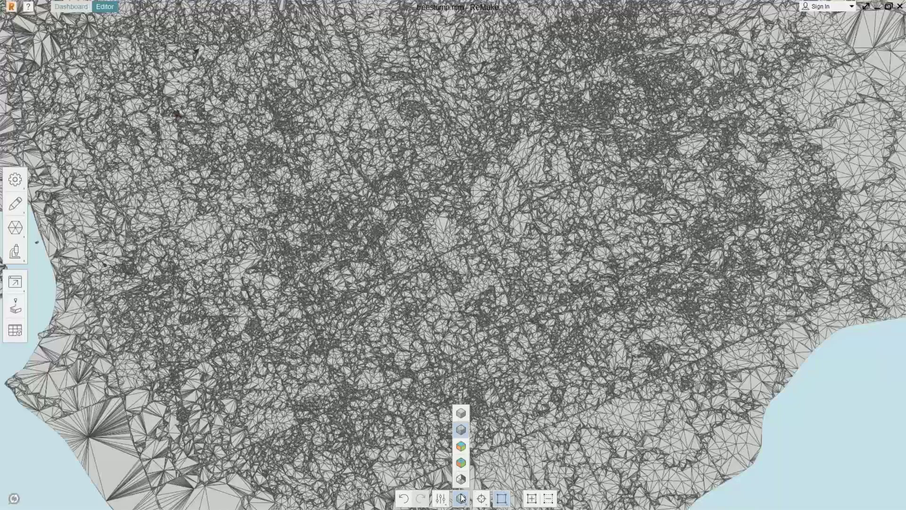
{"action": "left_click", "coordinate": [462, 462]}
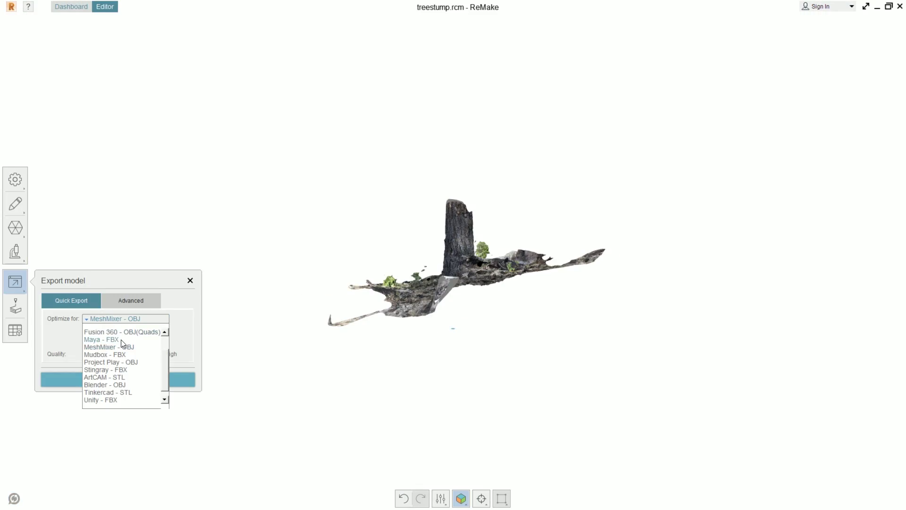
- Start a quick export of the model optimised for 123D Make - OBJ at High quality
{"action": "scroll", "coordinate": [122, 343], "scroll_direction": "up", "scroll_amount": 1}
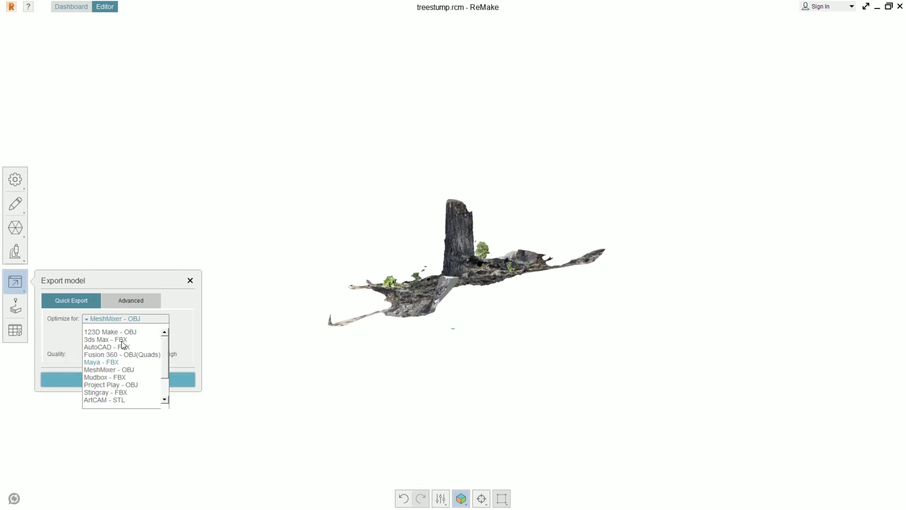
{"action": "left_click", "coordinate": [137, 332]}
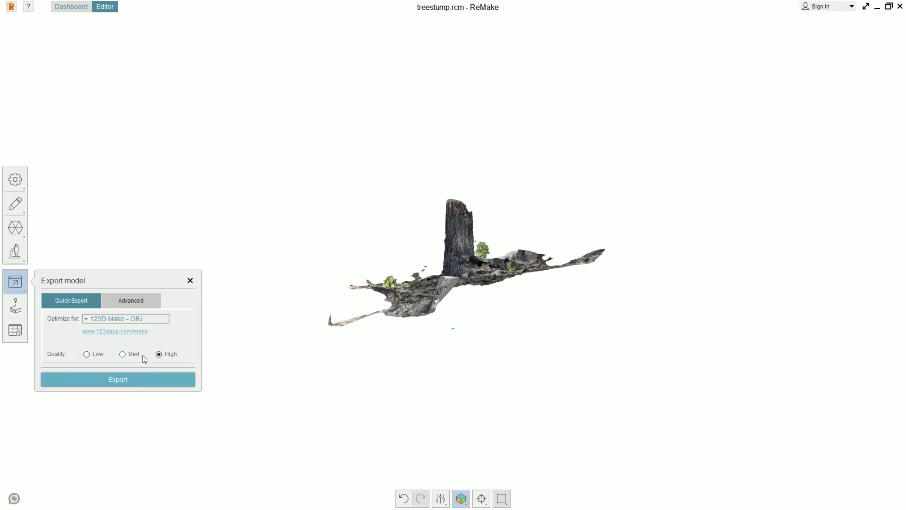
{"action": "left_click", "coordinate": [131, 377]}
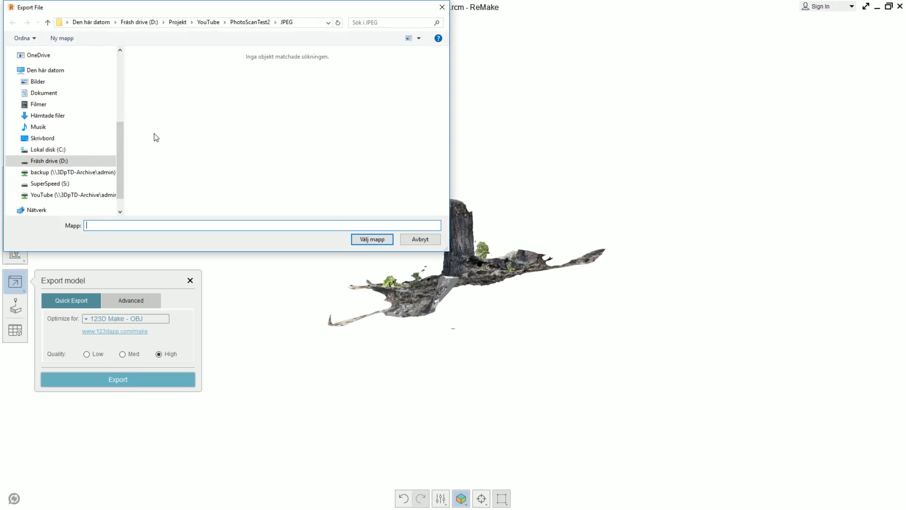